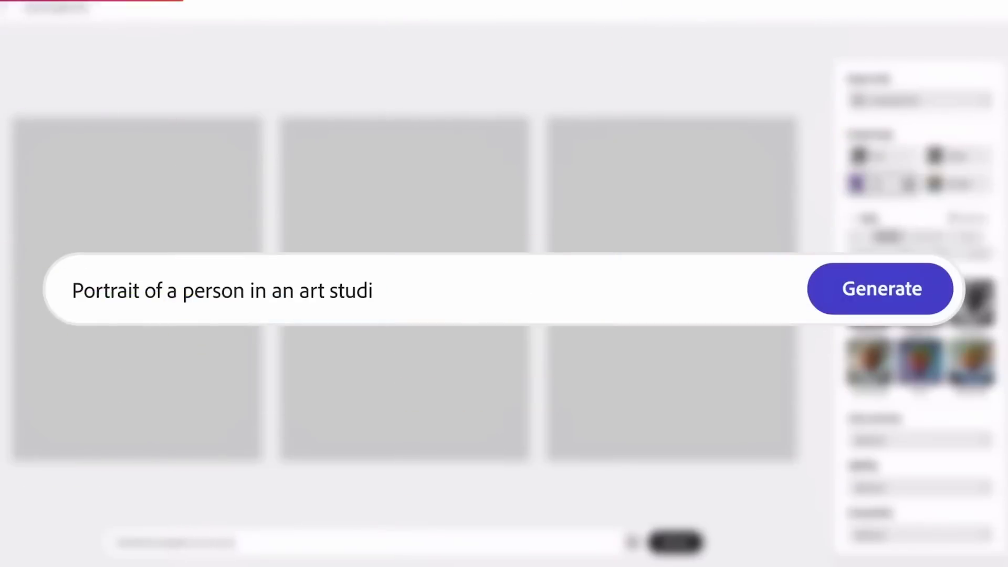
# Step: Go through the intro demo: the art-studio prompt with plants and sunlight, ink-sketch and photo portraits, and the widened canvas fill
pyautogui.write('o with plants and sunlight')
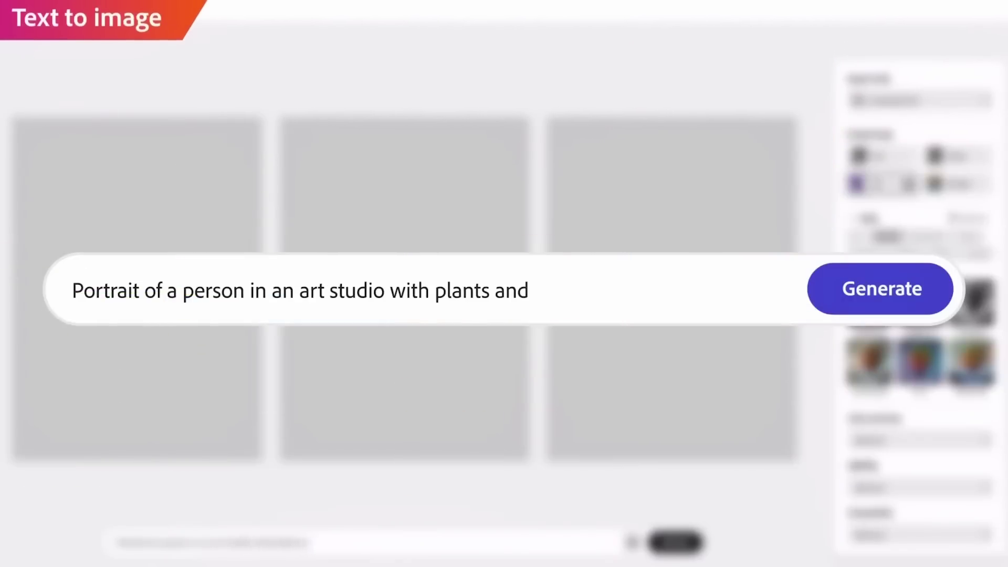
pyautogui.click(899, 303)
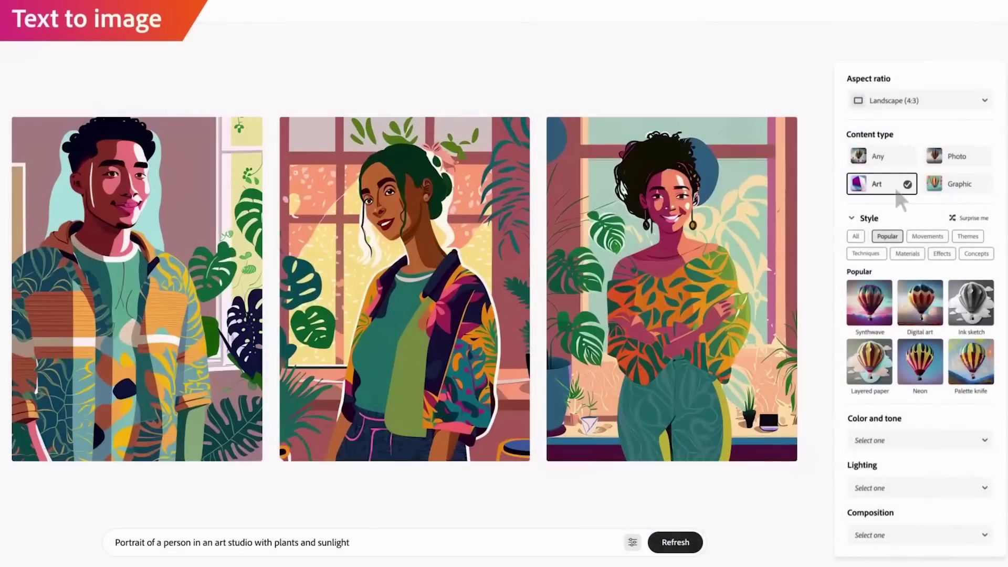
pyautogui.click(972, 304)
pyautogui.click(973, 156)
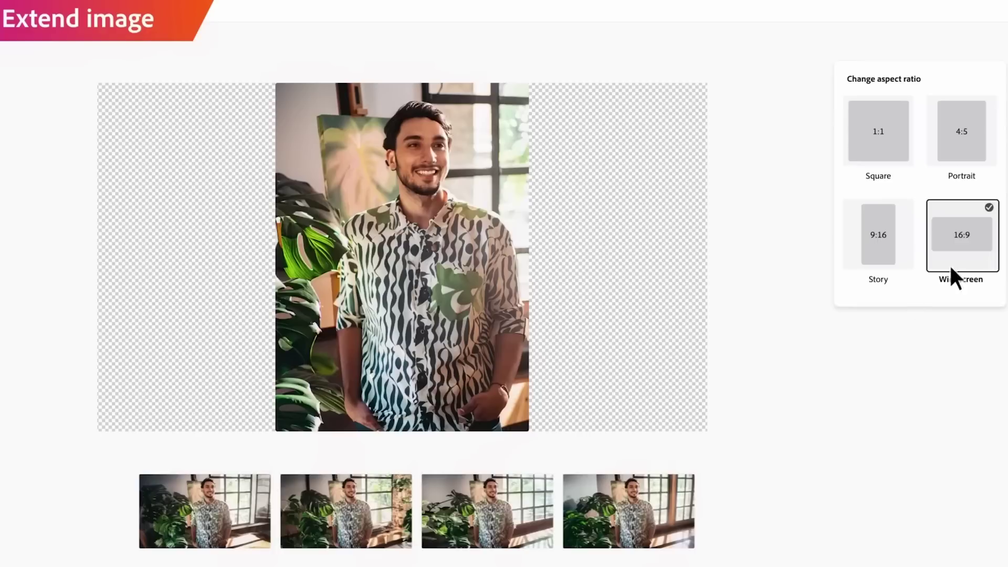
pyautogui.click(250, 535)
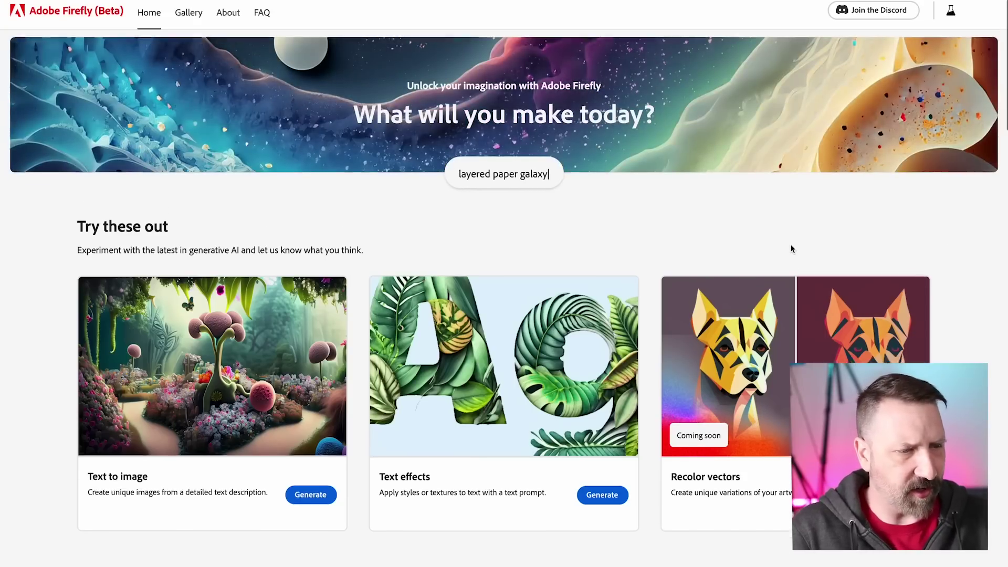
pyautogui.scroll(-3, 791, 248)
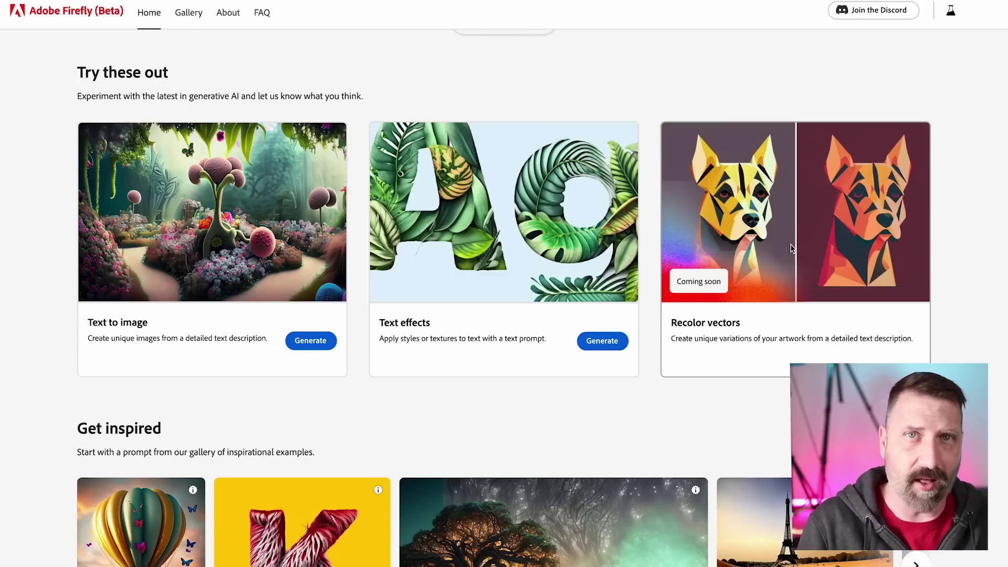
# Step: Open Text to image, browse the sample gallery, and dismiss the content credentials popup
pyautogui.click(314, 345)
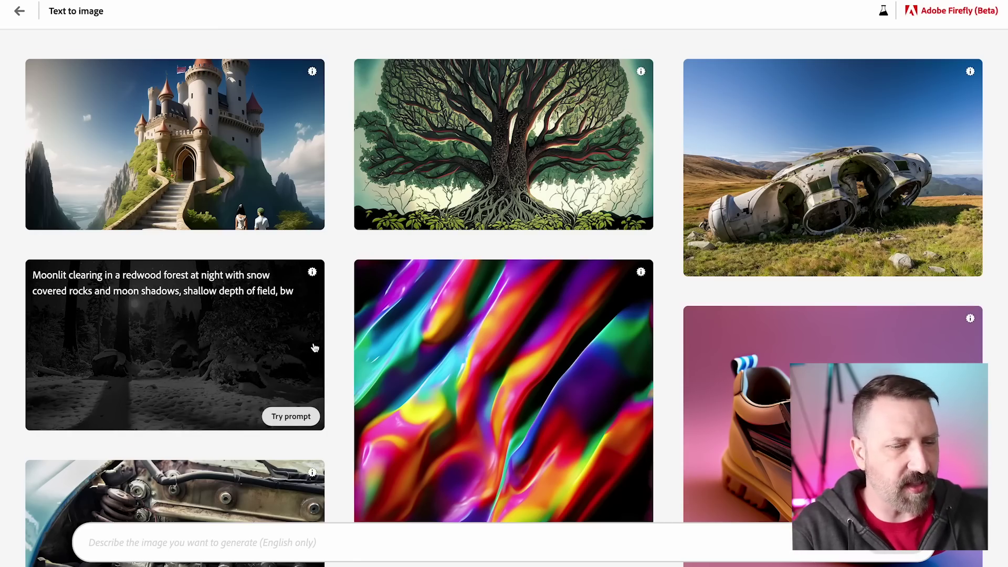
pyautogui.scroll(-20, 314, 347)
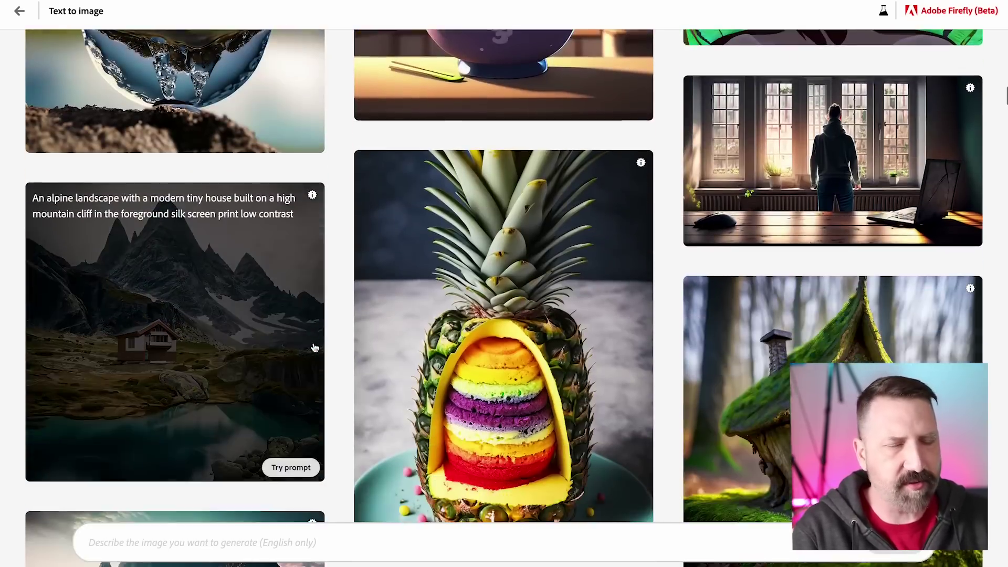
pyautogui.scroll(-15, 314, 347)
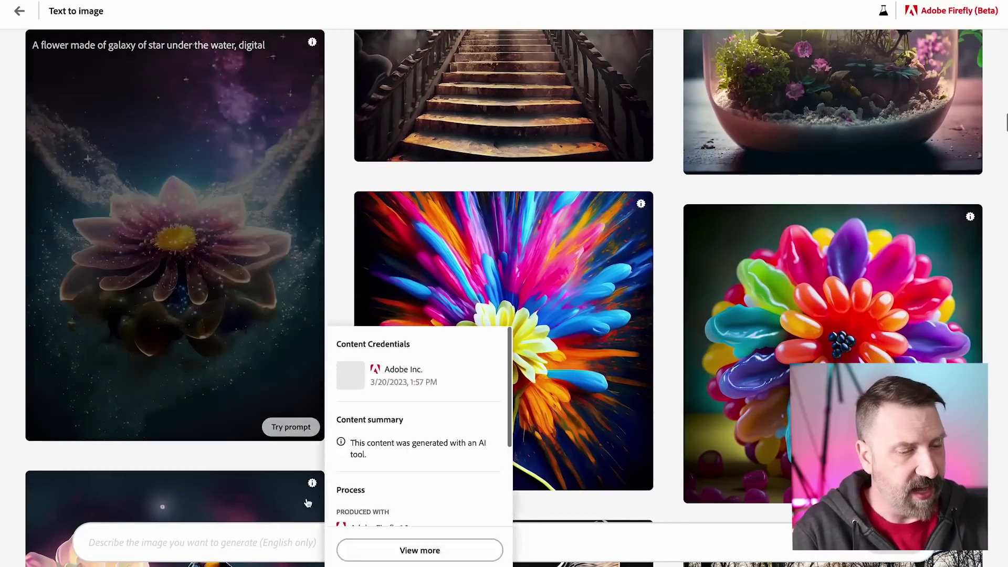
pyautogui.click(309, 541)
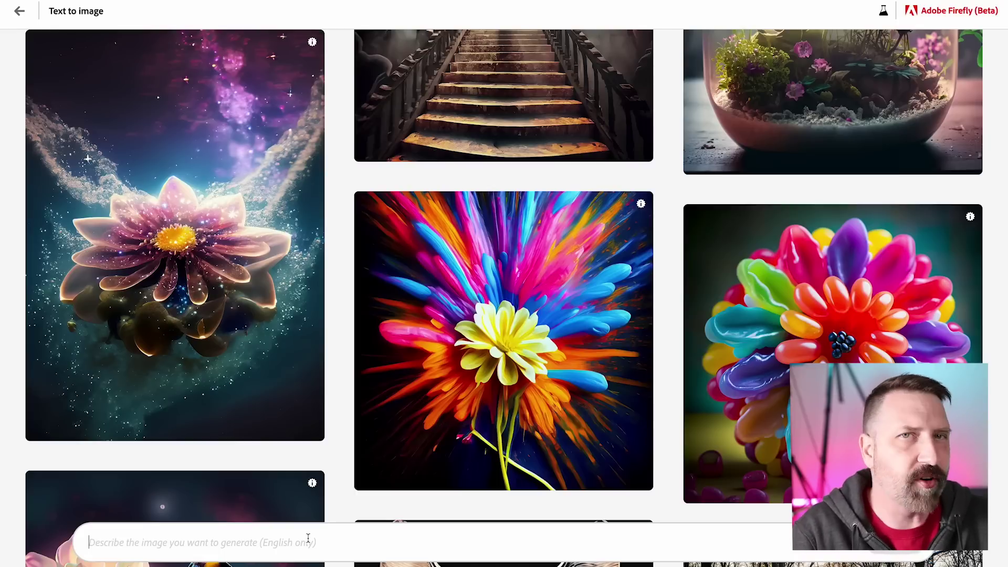
# Step: Paste 'Cool puppy dog wearing a sweatshirt' as the prompt, remove the extra line, and generate
pyautogui.write('Cool puppy dog wearing a sweatshirt')
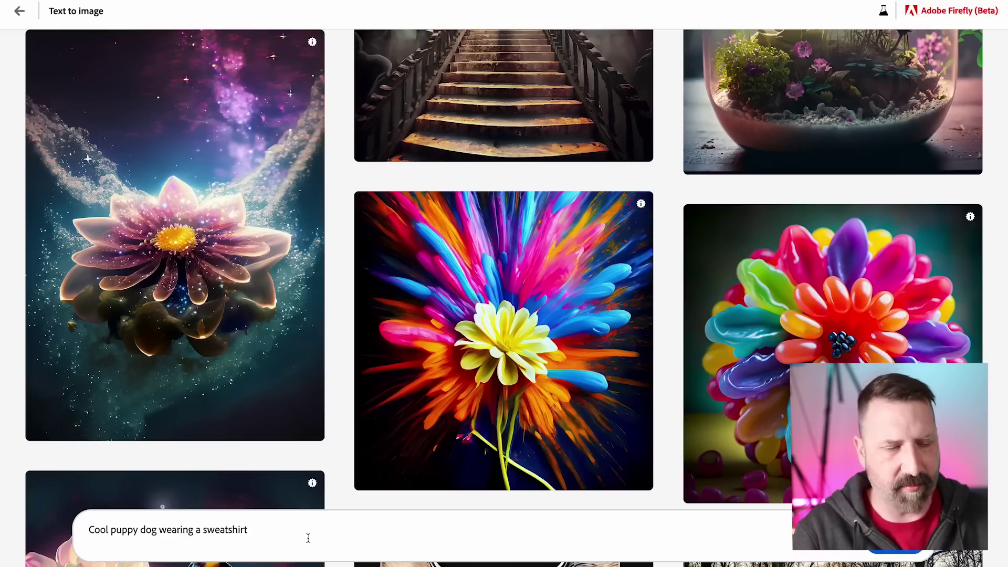
pyautogui.press('BackSpace')
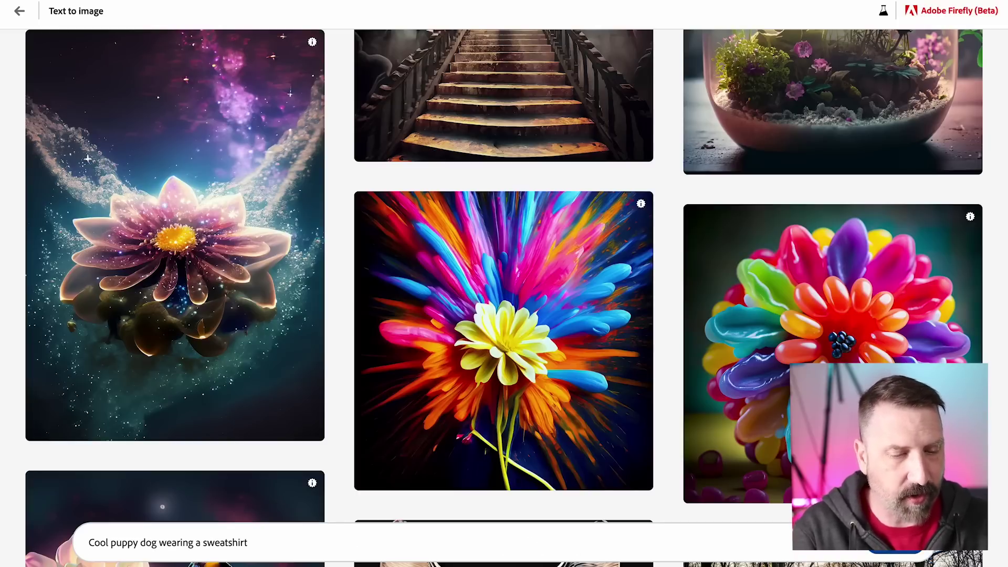
pyautogui.press('Return')
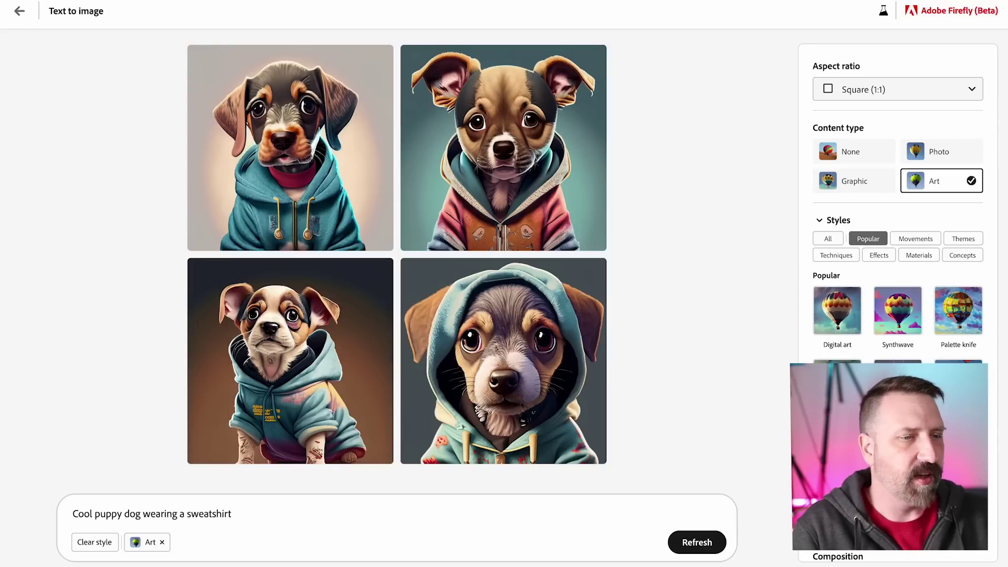
pyautogui.click(347, 190)
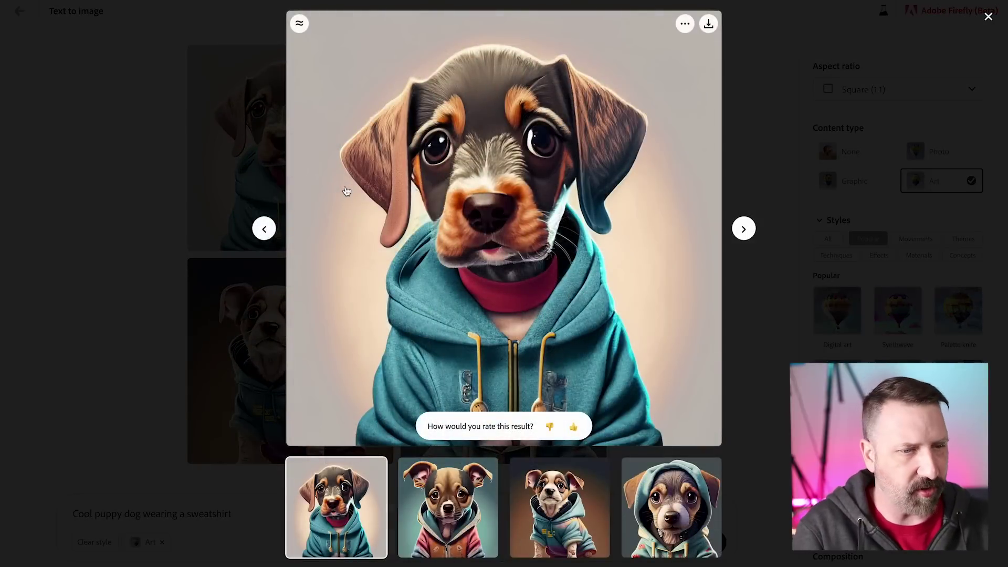
pyautogui.click(744, 230)
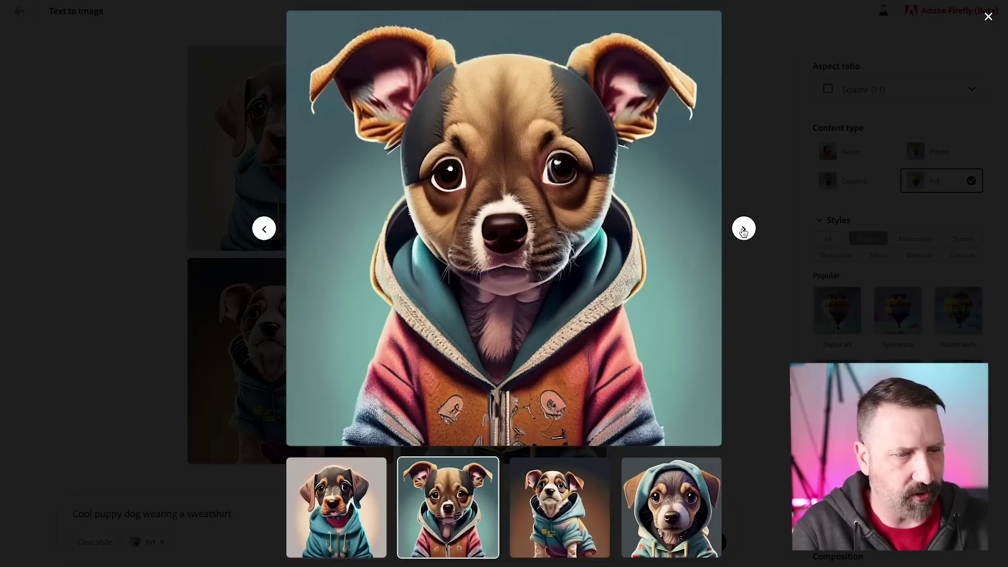
pyautogui.click(743, 229)
pyautogui.click(758, 276)
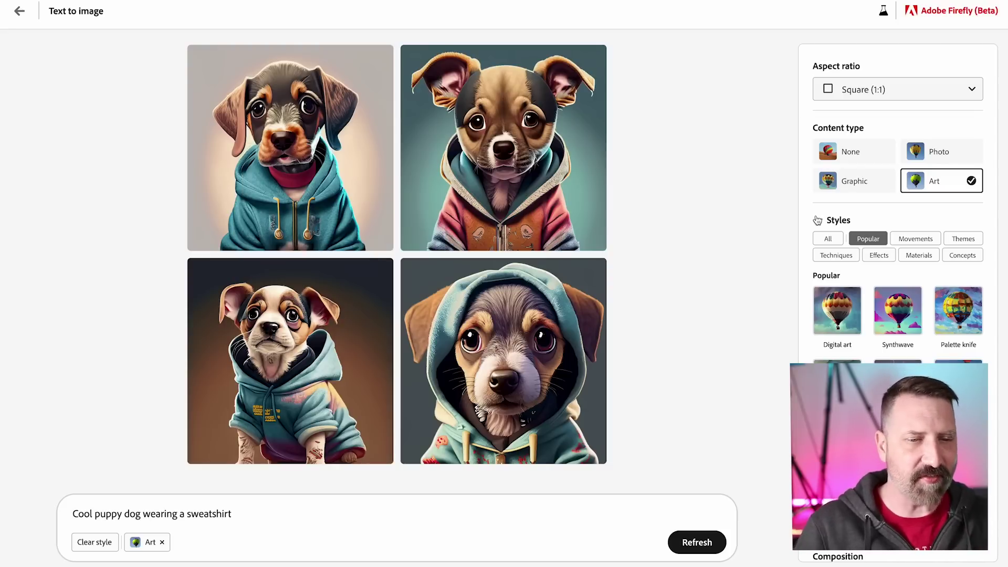
# Step: Close the Color and tone options and switch the content type to Photo
pyautogui.scroll(-2, 818, 220)
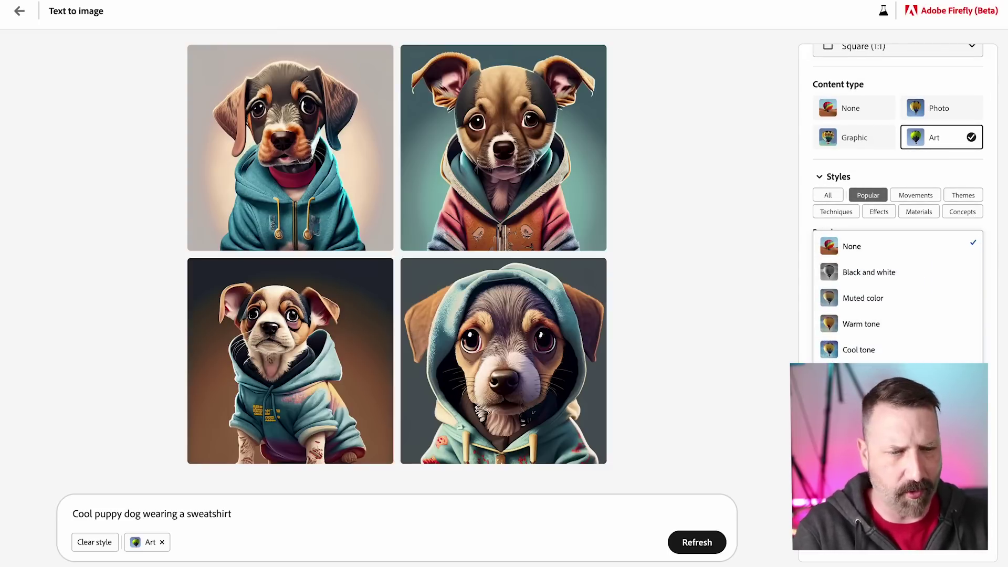
pyautogui.press('Escape')
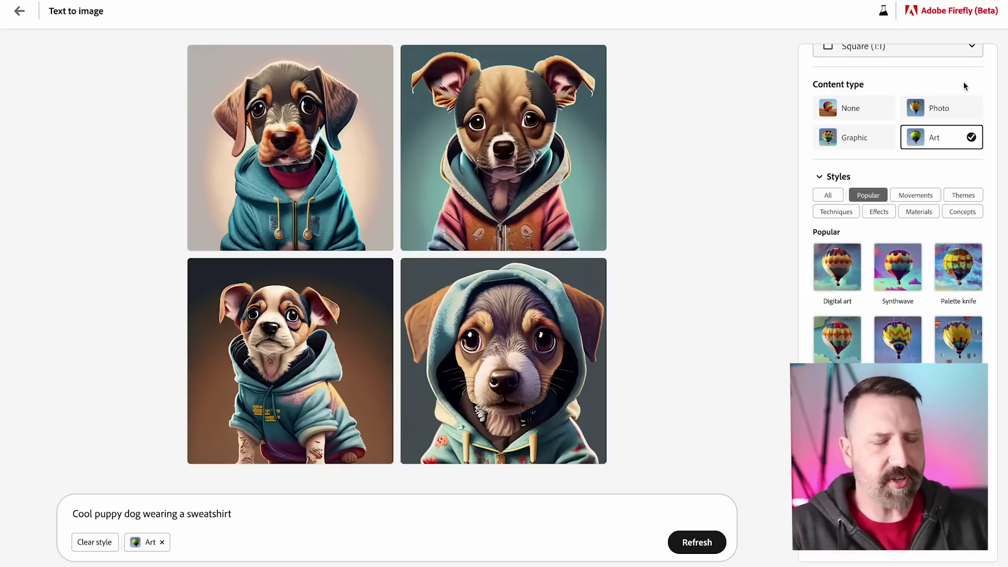
pyautogui.click(944, 109)
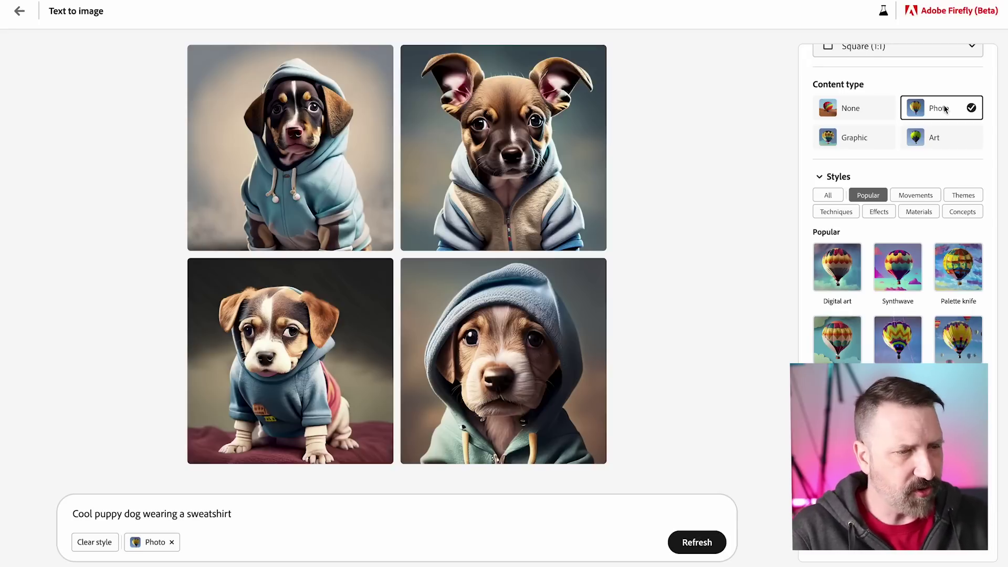
# Step: Enlarge the first photo puppy and step through all four photo results
pyautogui.click(361, 130)
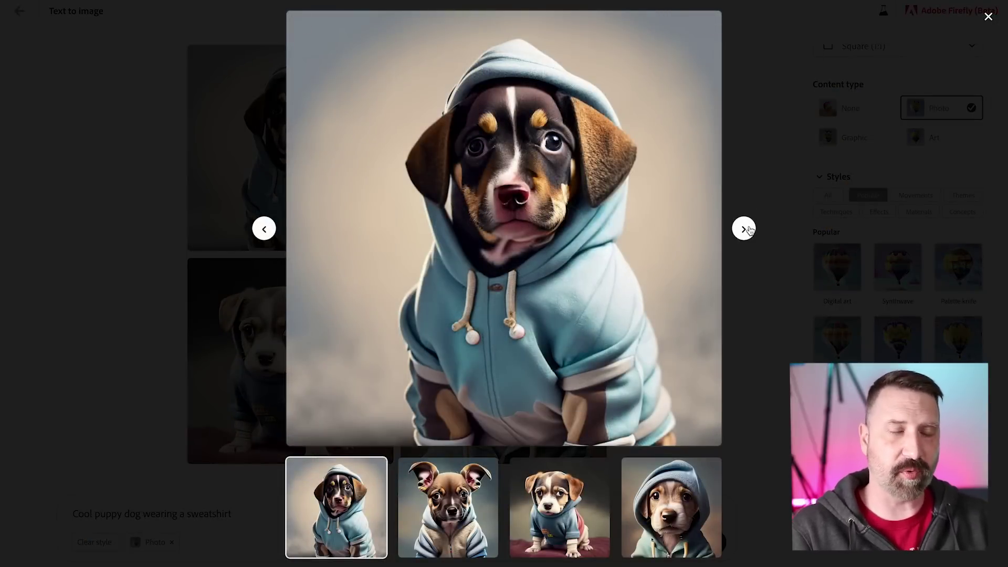
pyautogui.click(745, 229)
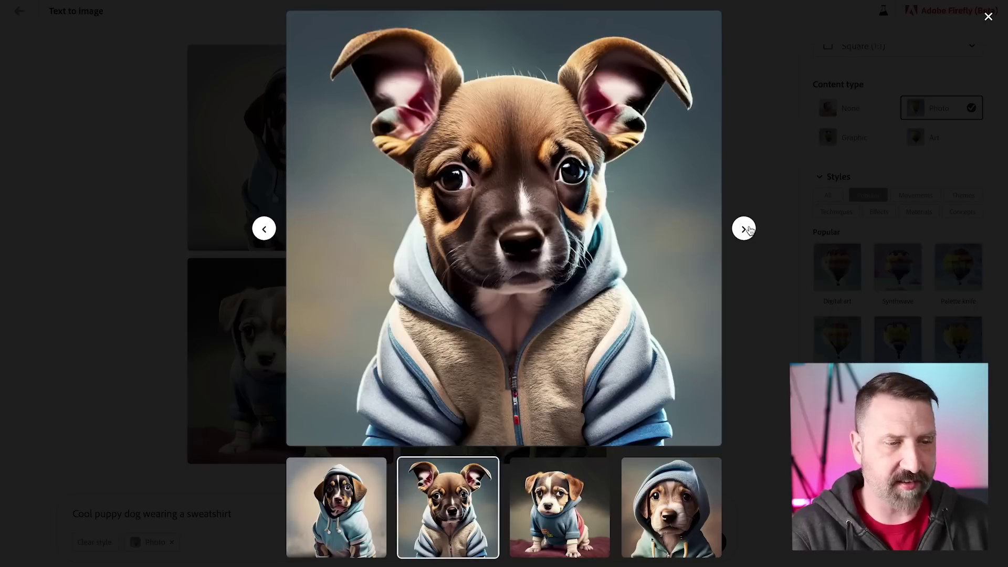
pyautogui.click(744, 229)
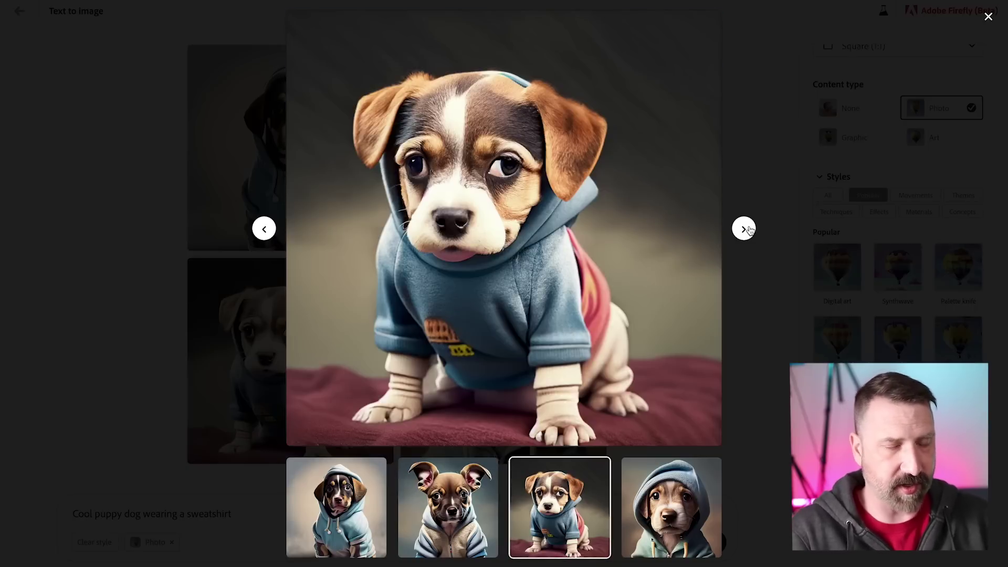
pyautogui.click(744, 229)
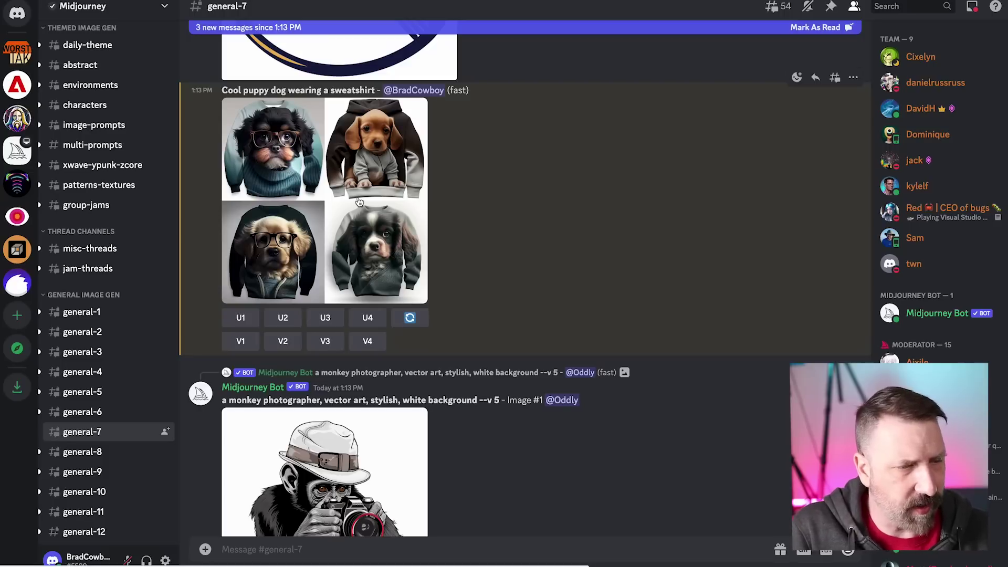
# Step: Inspect the Midjourney puppy grid at full size in the browser, then zoom back out to the corner store results
pyautogui.click(359, 202)
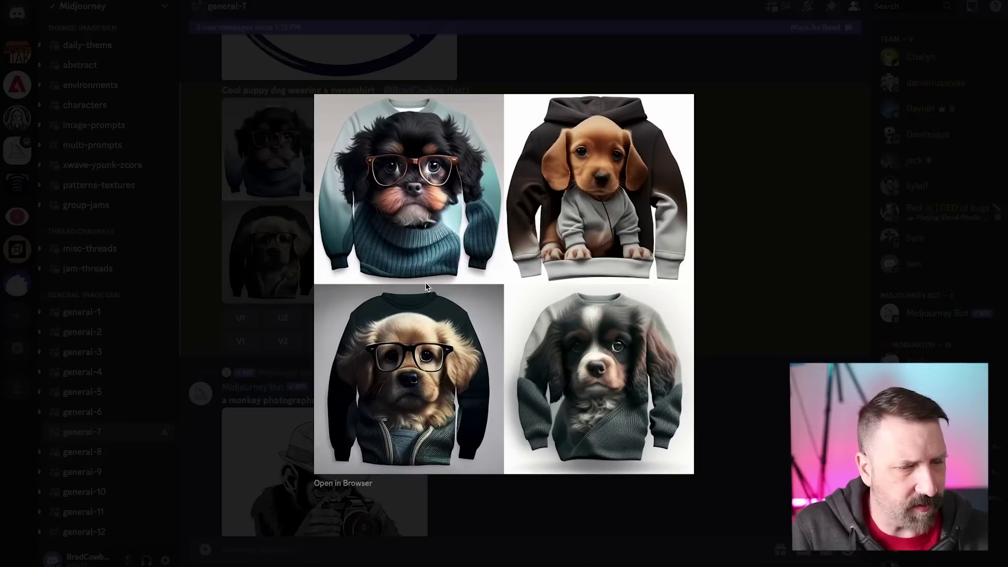
pyautogui.click(353, 480)
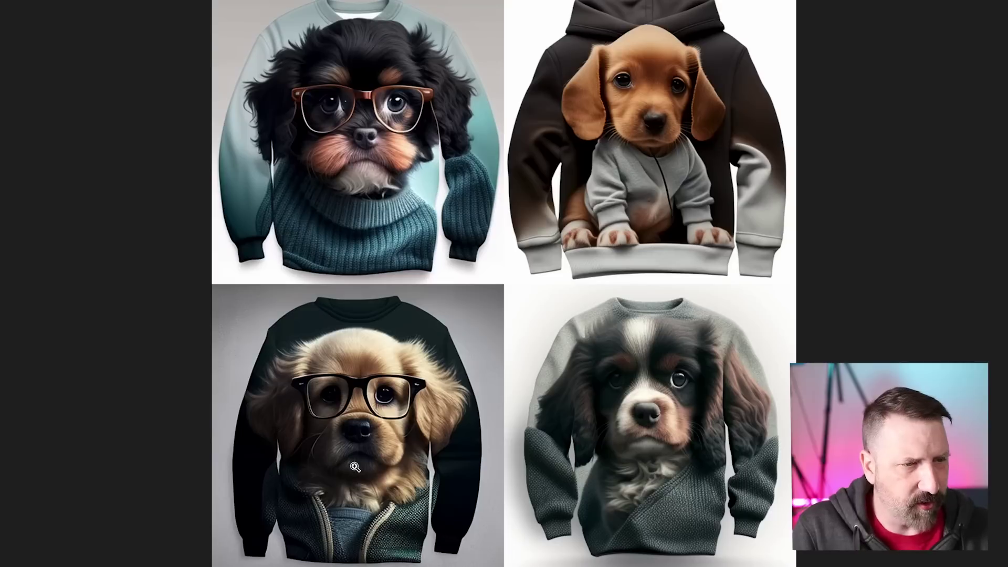
pyautogui.click(361, 197)
pyautogui.keyDown('ctrl'); pyautogui.scroll(6, 360, 197); pyautogui.keyUp('ctrl')
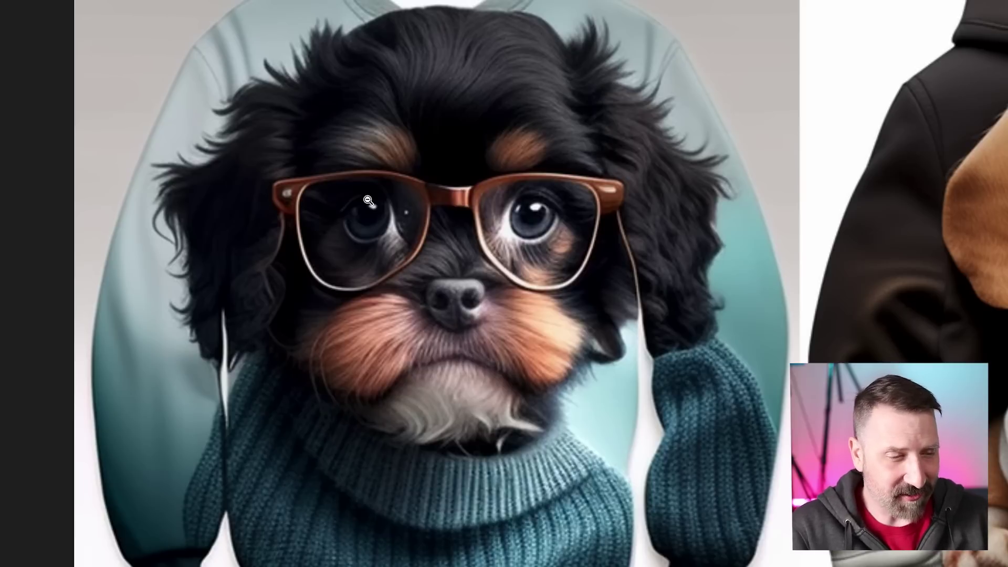
pyautogui.hscroll(10, 368, 200)
pyautogui.scroll(-10, 368, 200)
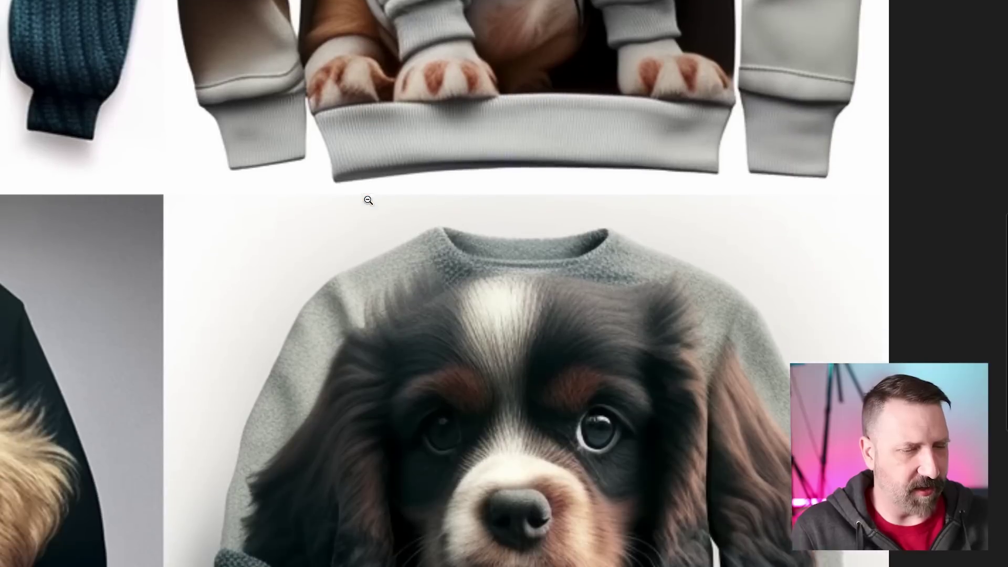
pyautogui.hscroll(-10, 368, 200)
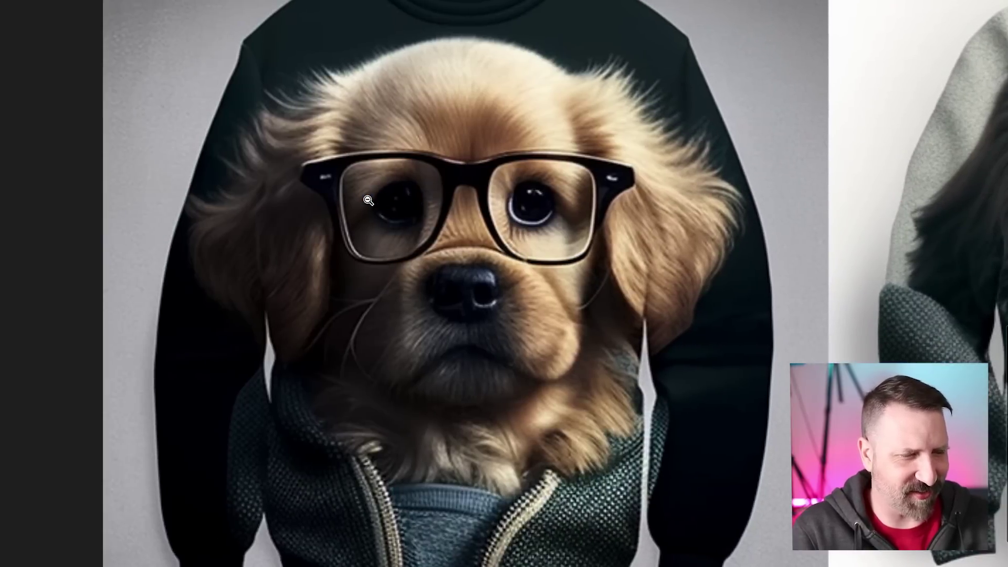
pyautogui.scroll(-3, 368, 200)
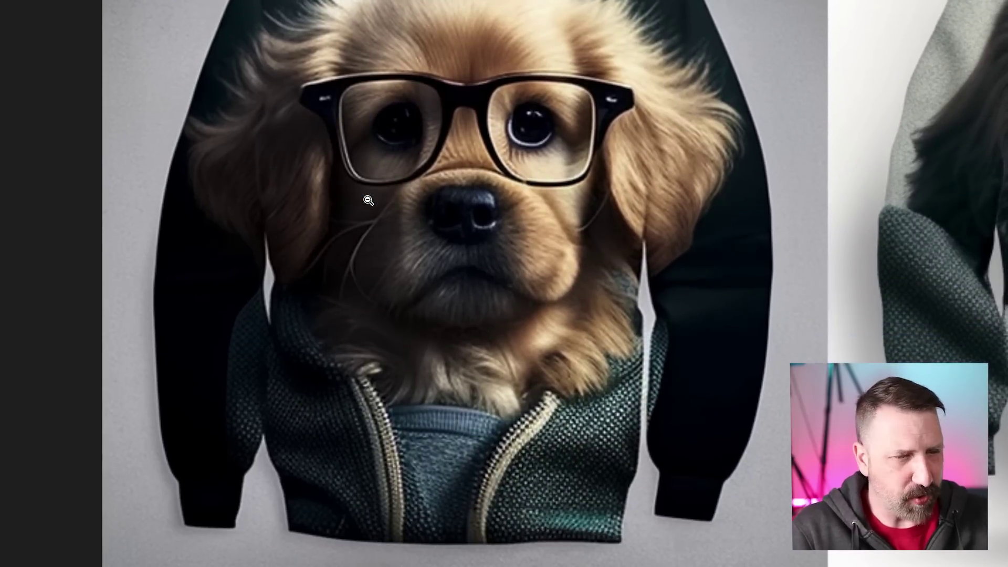
pyautogui.click(368, 200)
pyautogui.scroll(3, 368, 201)
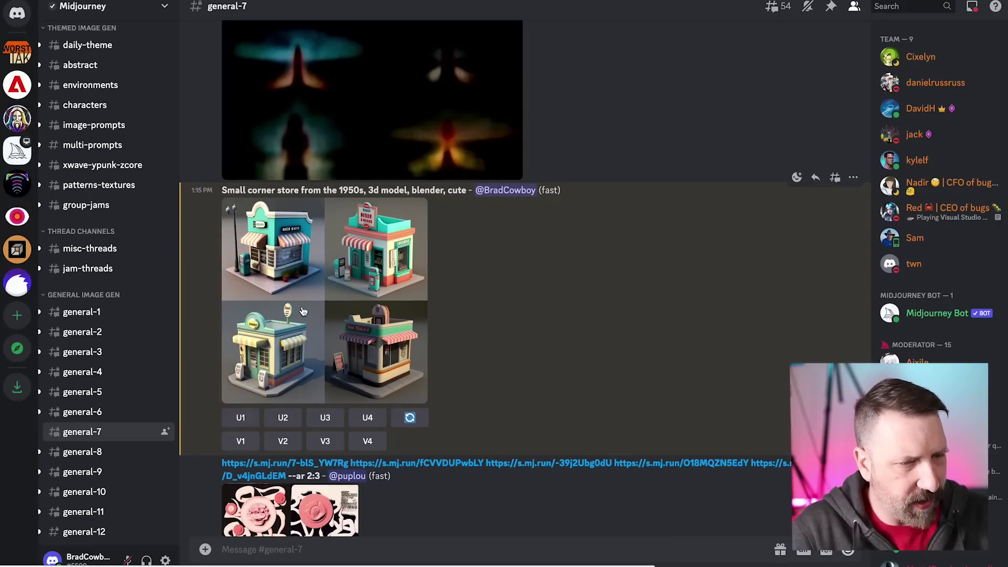
# Step: Enlarge the Midjourney corner store grid and open it in the browser
pyautogui.click(303, 311)
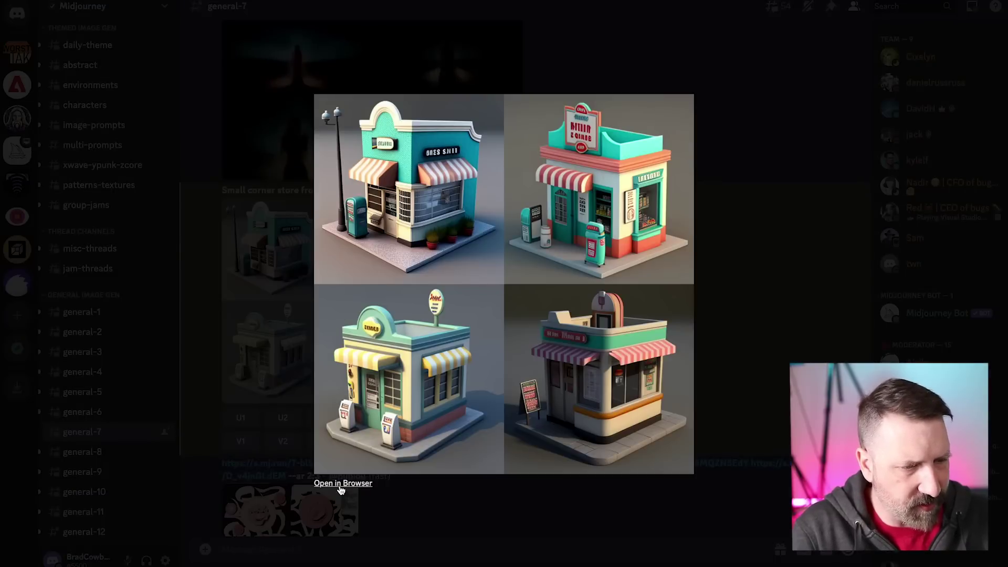
pyautogui.click(339, 477)
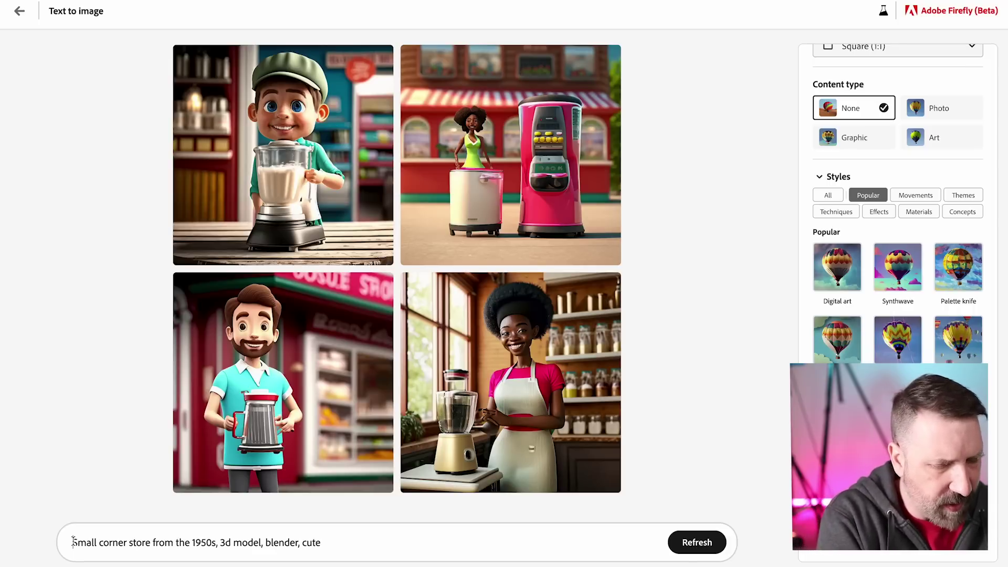
# Step: Add 'outside of' and 'no people' to the corner store prompt and generate
pyautogui.click(73, 541)
pyautogui.write('outside o')
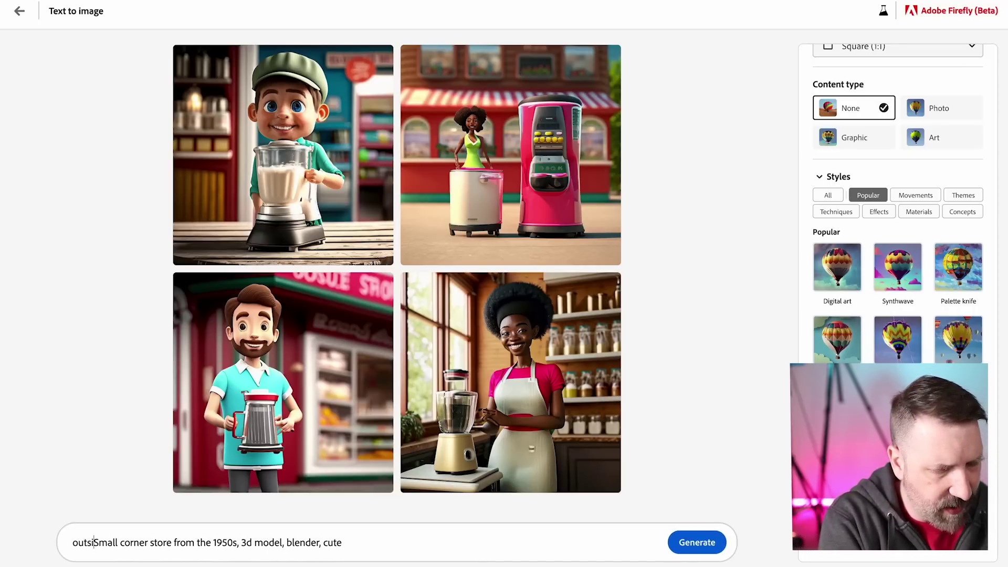
pyautogui.write('f')
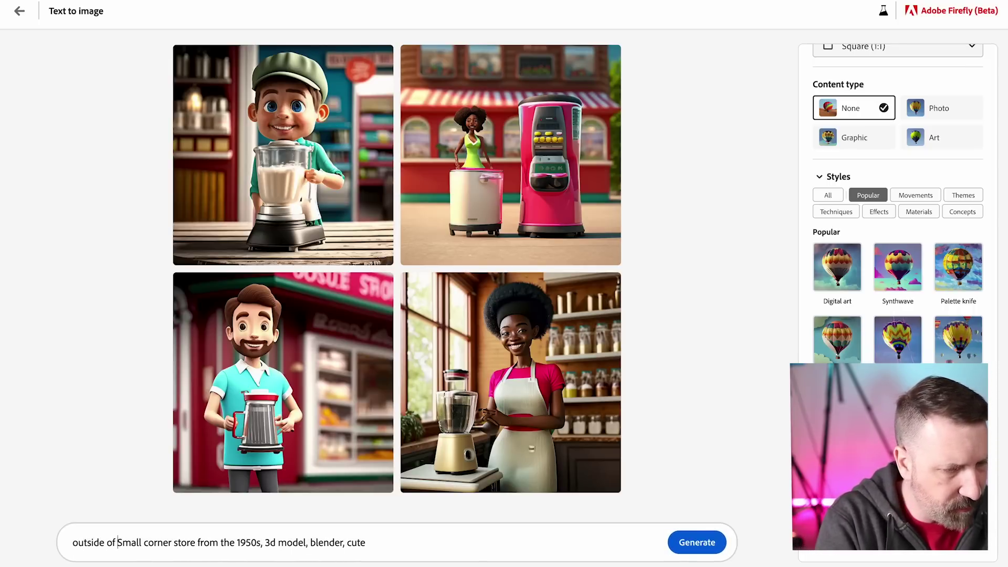
pyautogui.click(258, 542)
pyautogui.write('s ')
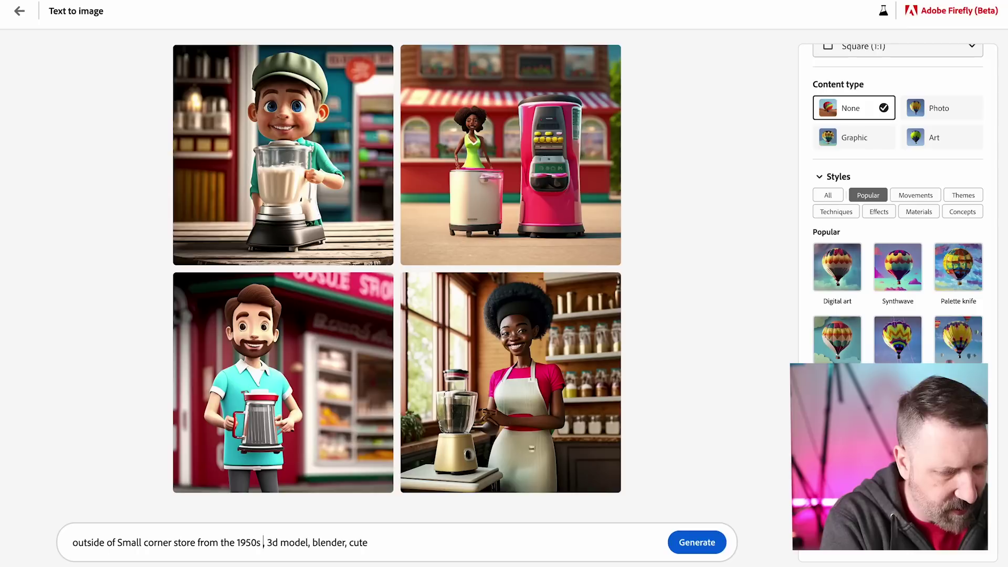
pyautogui.write('no people,')
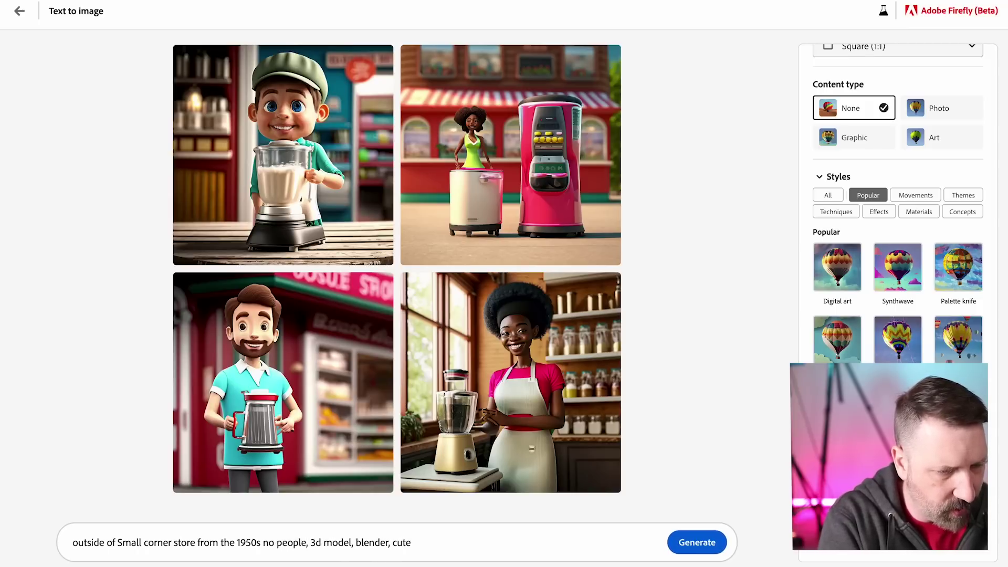
pyautogui.press('Return')
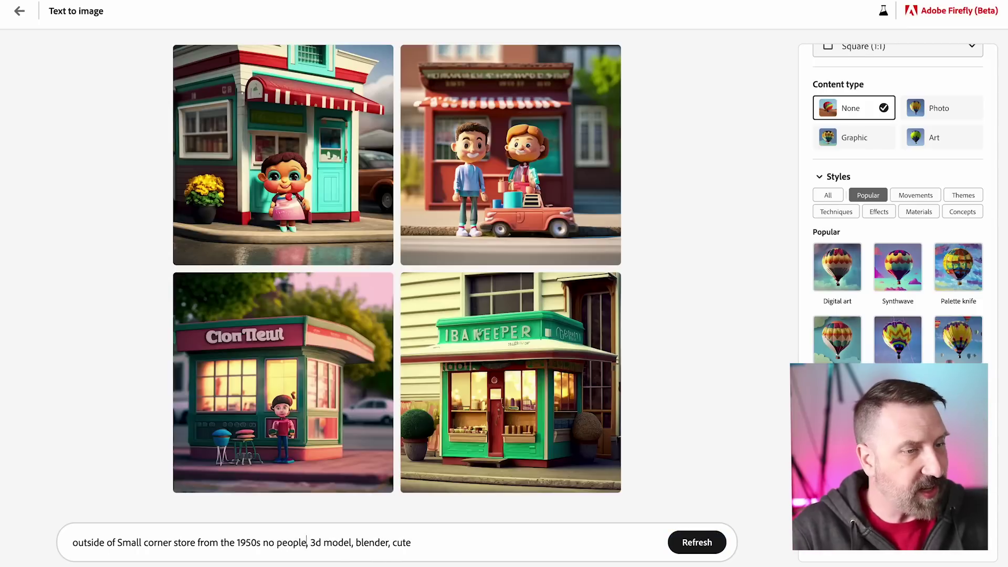
# Step: Enlarge the generated corner store images and step through the first three
pyautogui.click(224, 137)
pyautogui.moveTo(612, 365)
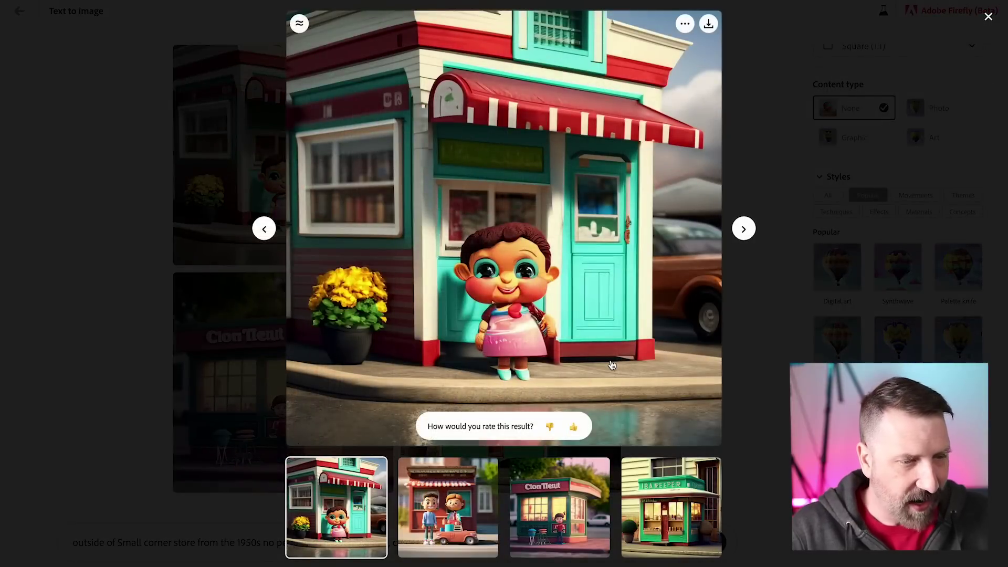
pyautogui.click(743, 228)
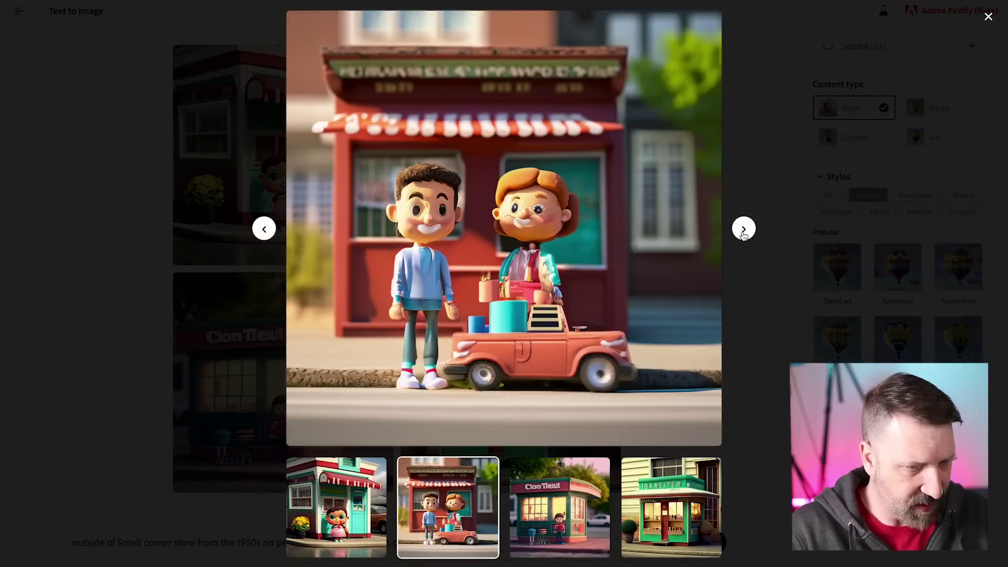
pyautogui.click(743, 229)
pyautogui.click(761, 337)
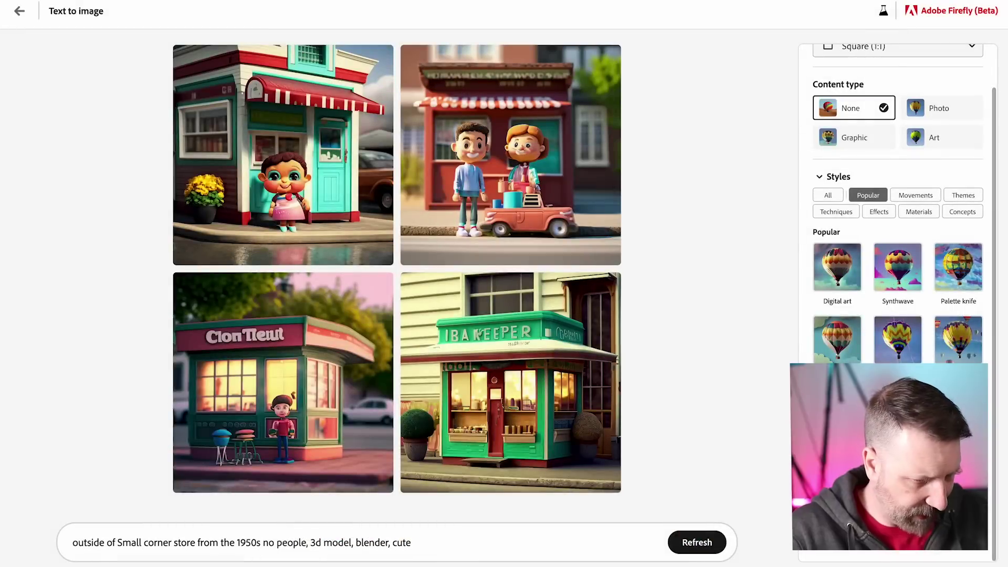
# Step: Add a comma after 1950s and regenerate, then append 'cinematic, soft light, white background' and generate
pyautogui.click(262, 542)
pyautogui.write(',')
pyautogui.press('Return')
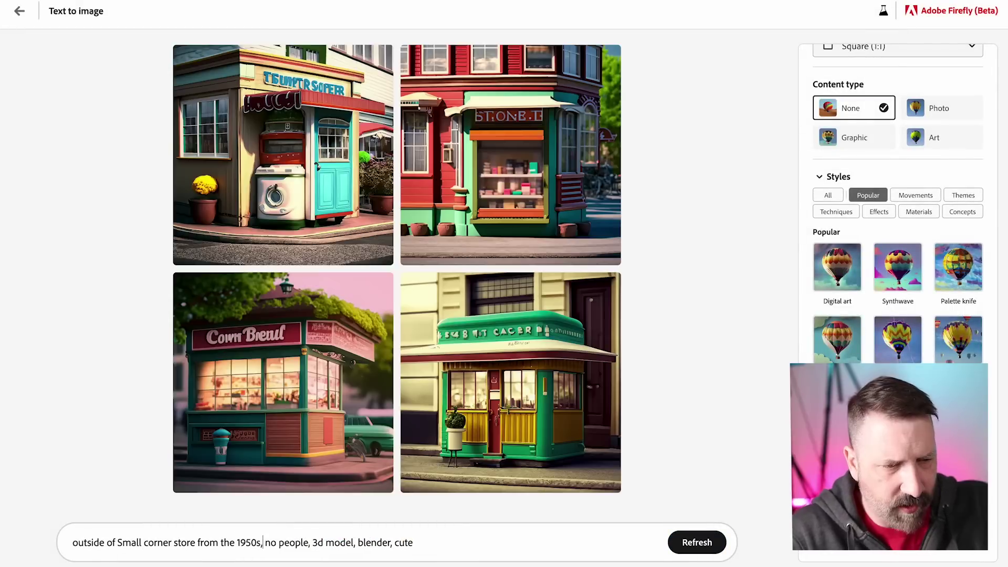
pyautogui.click(311, 172)
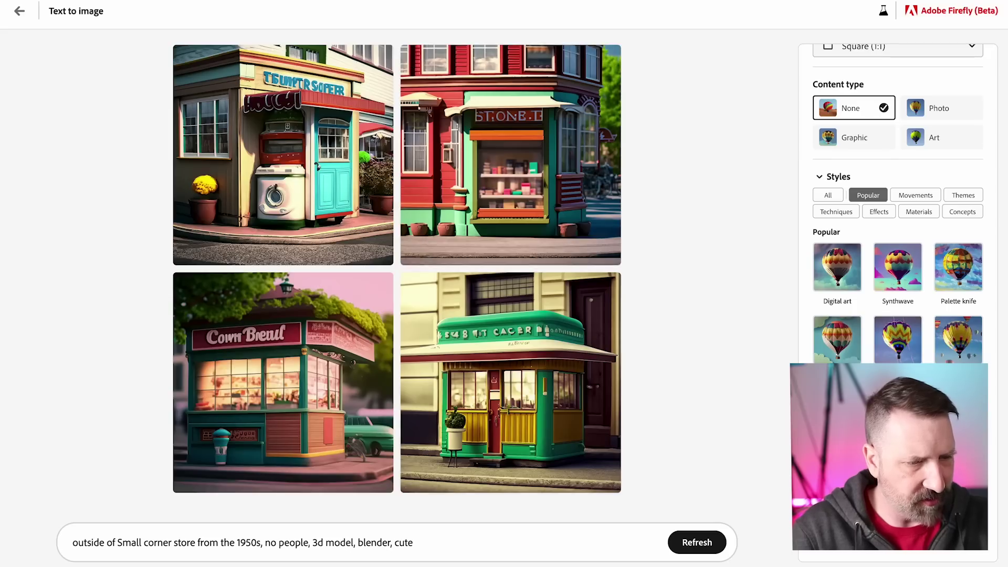
pyautogui.write(', cinematic, soft light, white background')
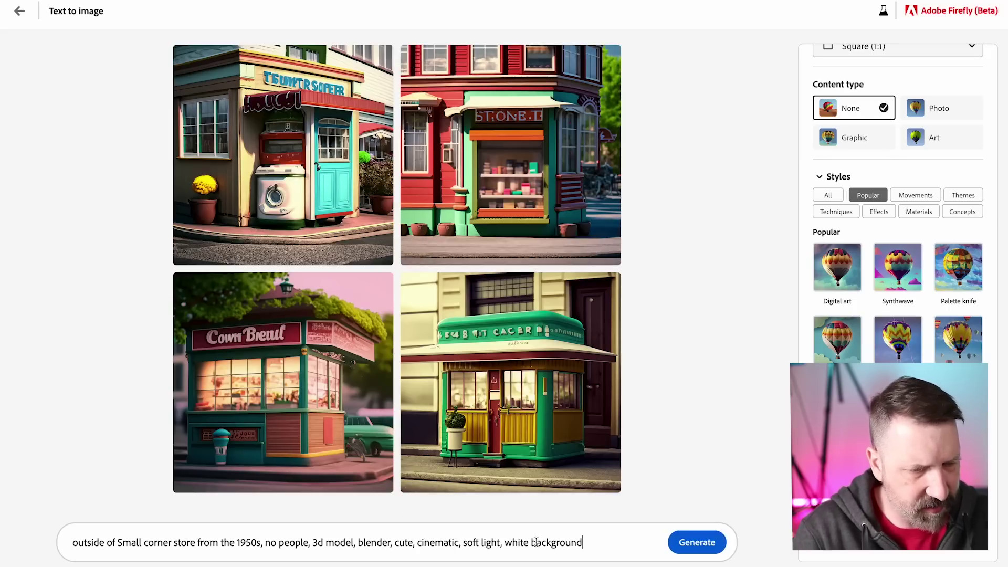
pyautogui.click(690, 547)
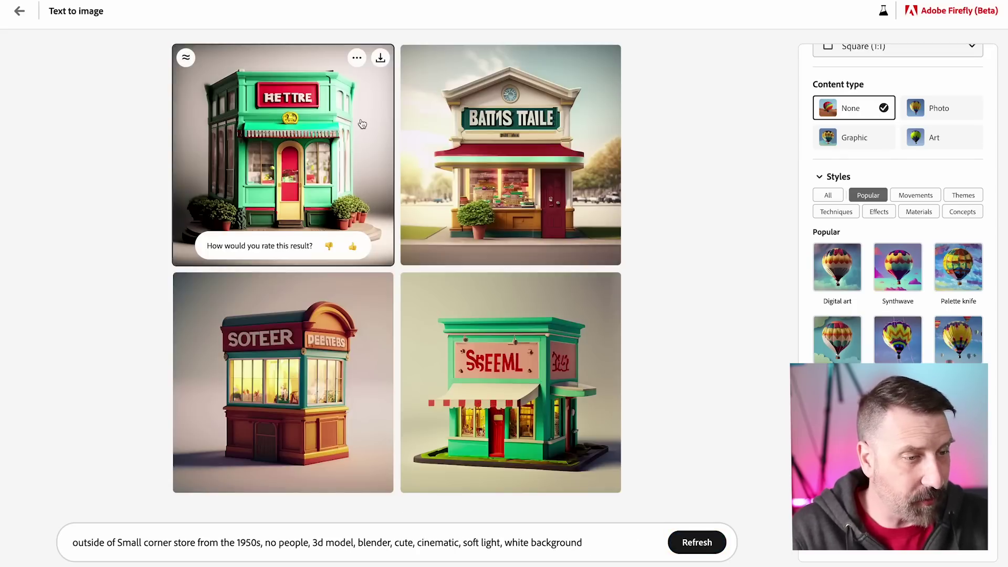
# Step: Enlarge the first new store image and step through to the fourth
pyautogui.click(362, 124)
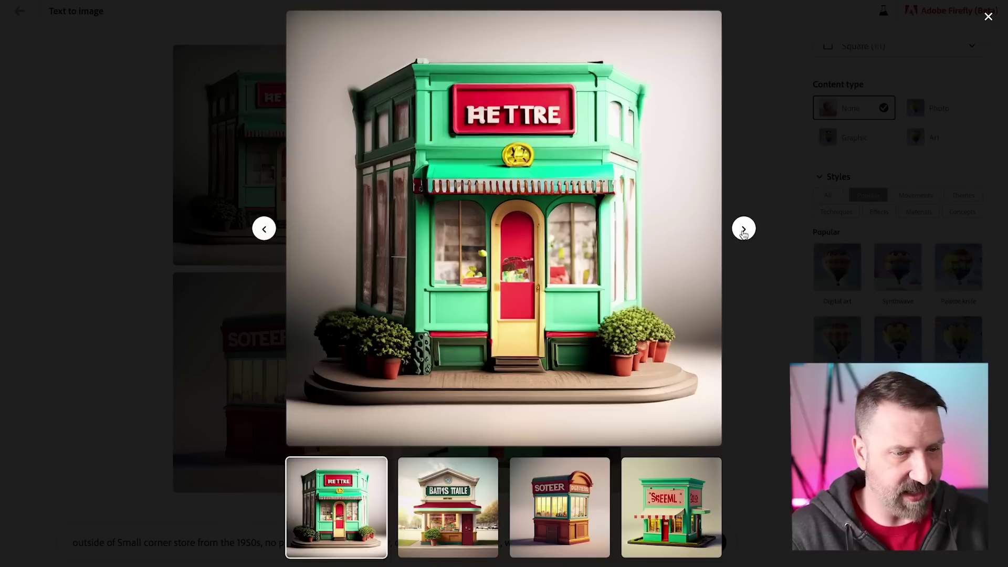
pyautogui.click(743, 229)
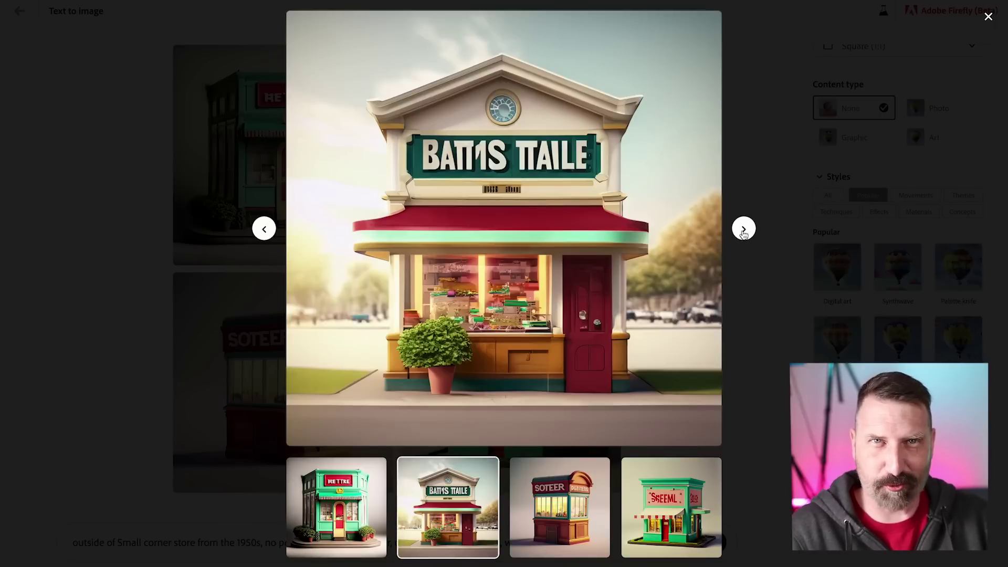
pyautogui.click(744, 229)
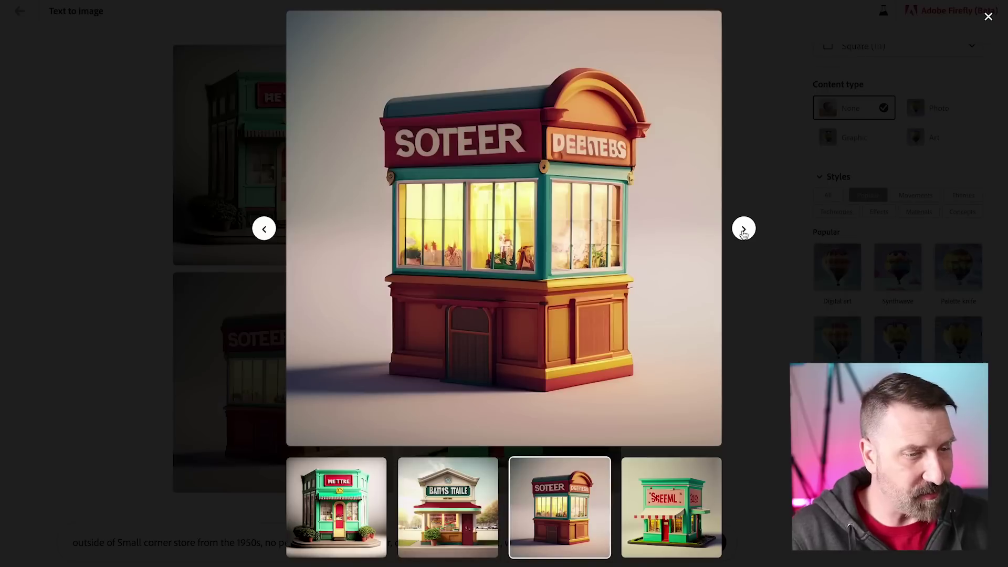
pyautogui.click(743, 229)
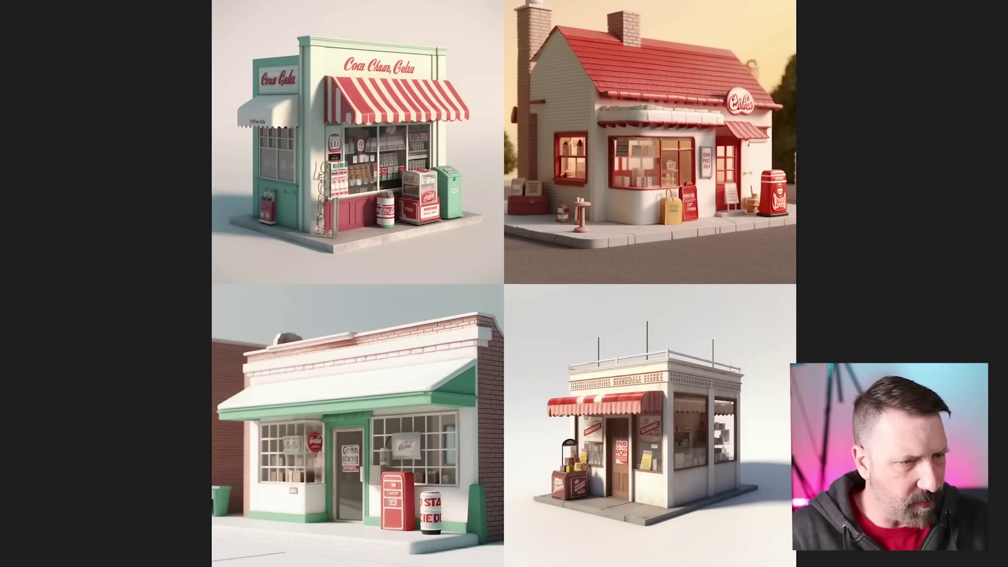
# Step: Zoom the Midjourney corner store grid to full size and scroll through the storefront details
pyautogui.click(351, 117)
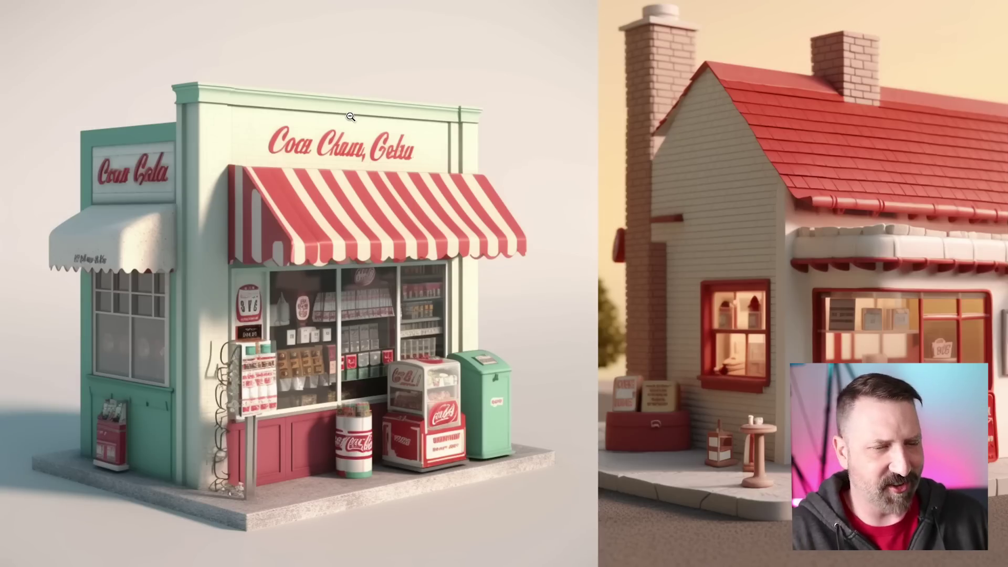
pyautogui.scroll(-3, 350, 116)
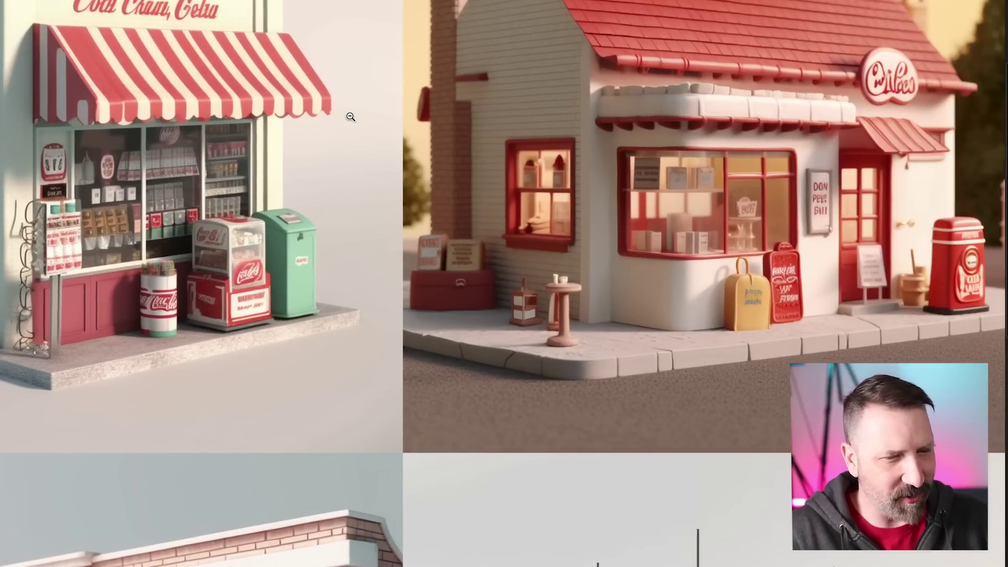
pyautogui.scroll(-10, 351, 116)
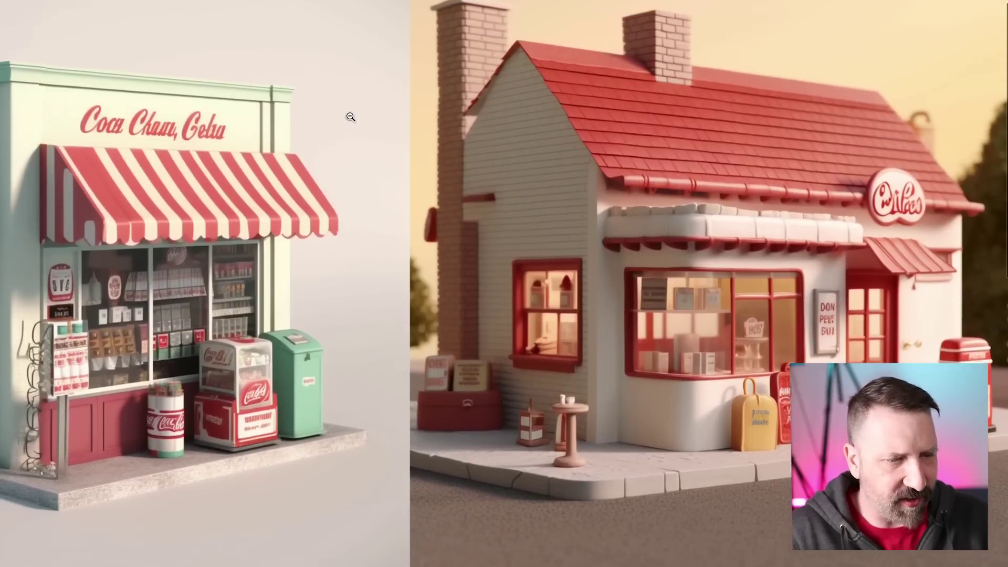
pyautogui.scroll(1, 351, 117)
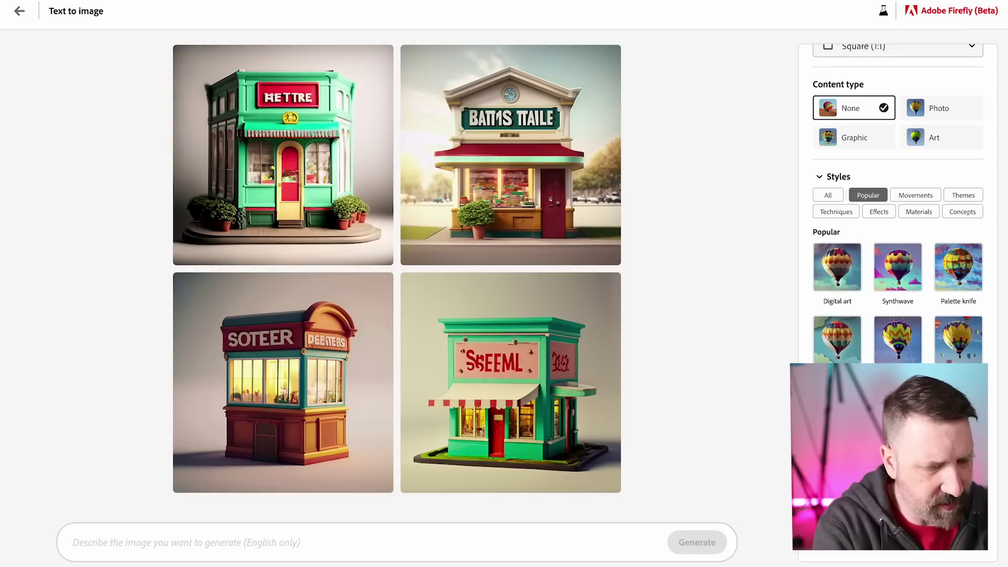
# Step: Generate in Firefly, and send to Midjourney /imagine, the middle-aged-man-in-a-coffee-shop close-up prompt
pyautogui.write('close up of Middle age man pondering his career choices in a coffee shop')
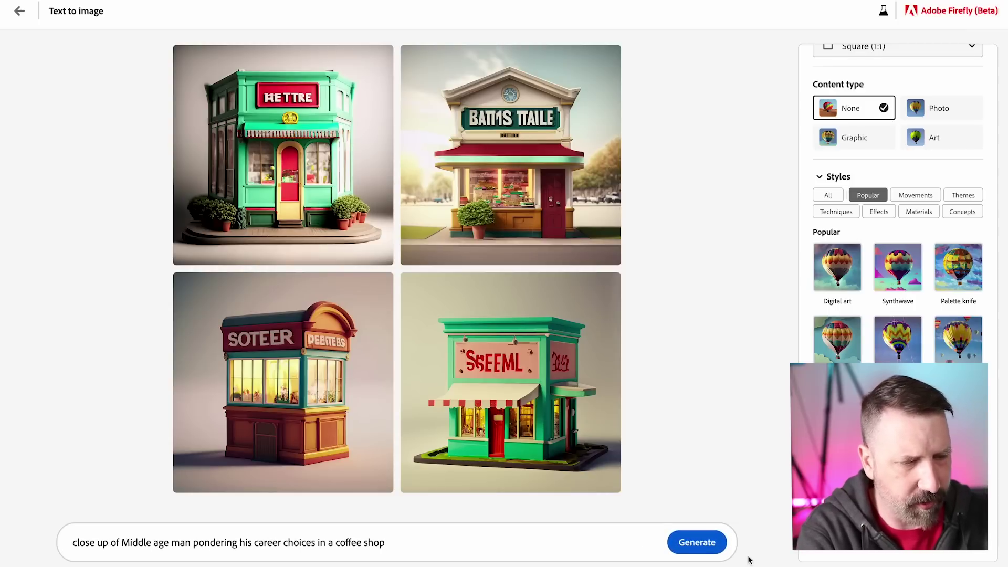
pyautogui.click(714, 548)
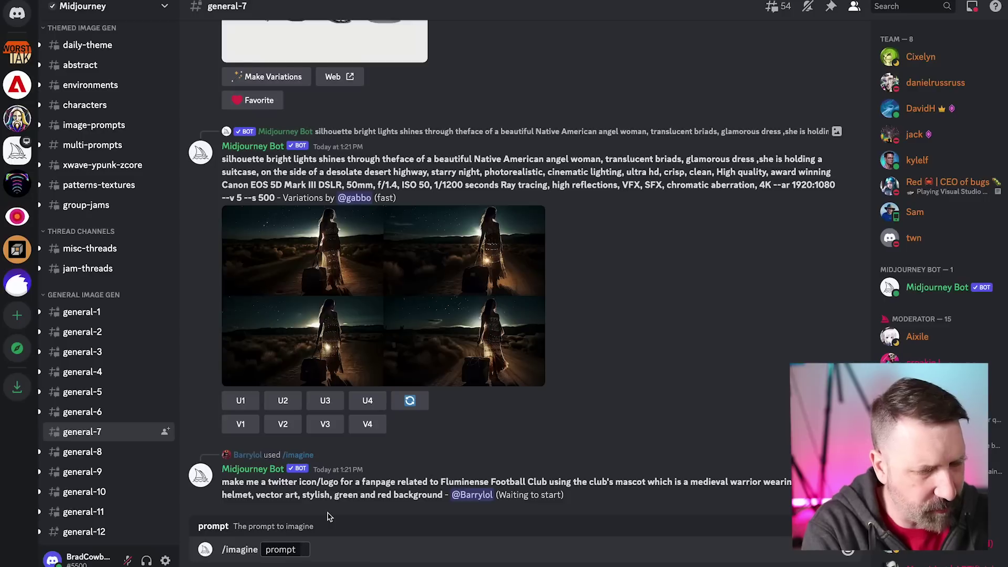
pyautogui.write('close up of Middle age man pondering his career choices in a coffee shop')
pyautogui.press('Return')
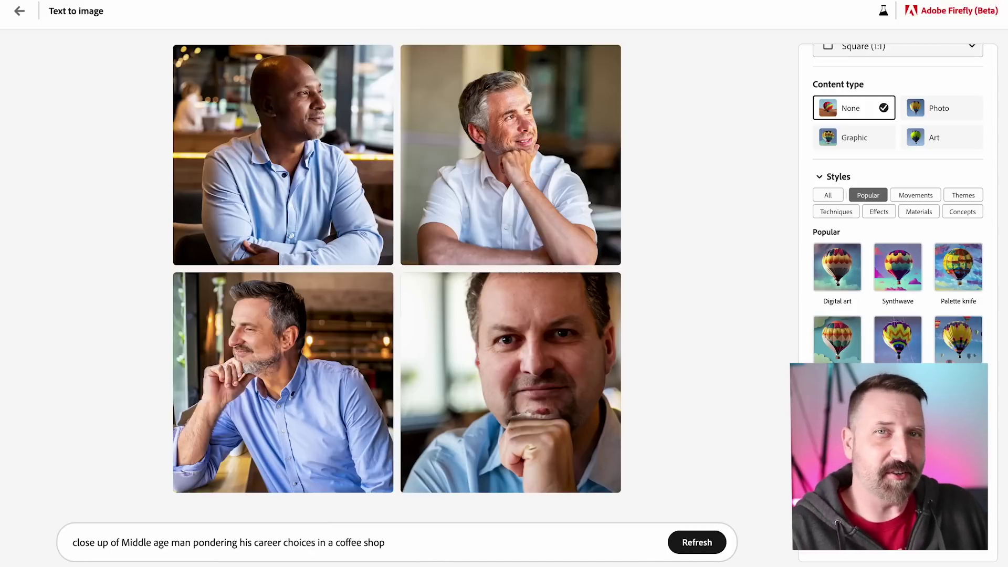
# Step: Step through the Firefly portraits to the fourth and back to the third, then enlarge the Midjourney grid
pyautogui.moveTo(305, 145)
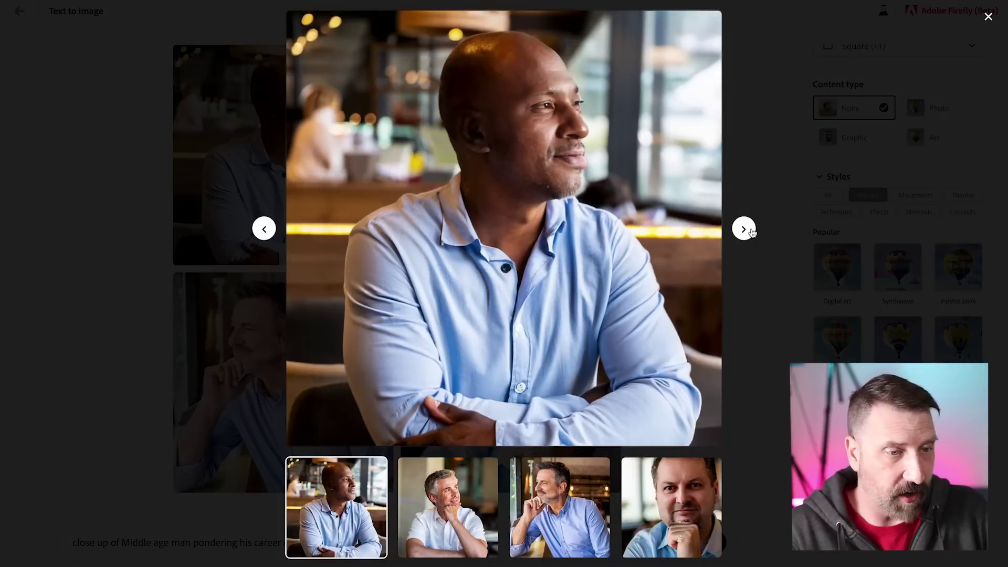
pyautogui.click(751, 231)
pyautogui.click(751, 231)
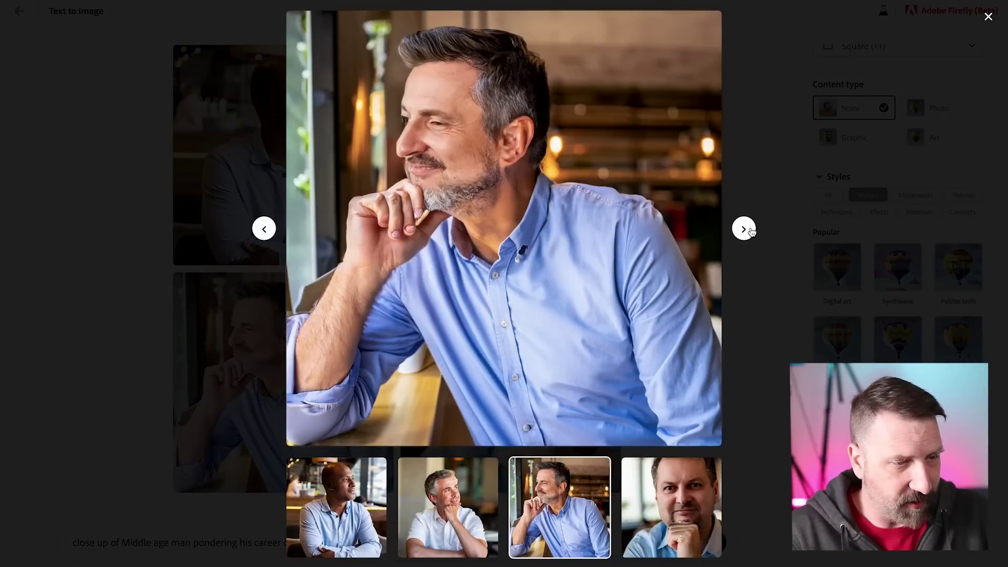
pyautogui.click(751, 231)
pyautogui.click(265, 233)
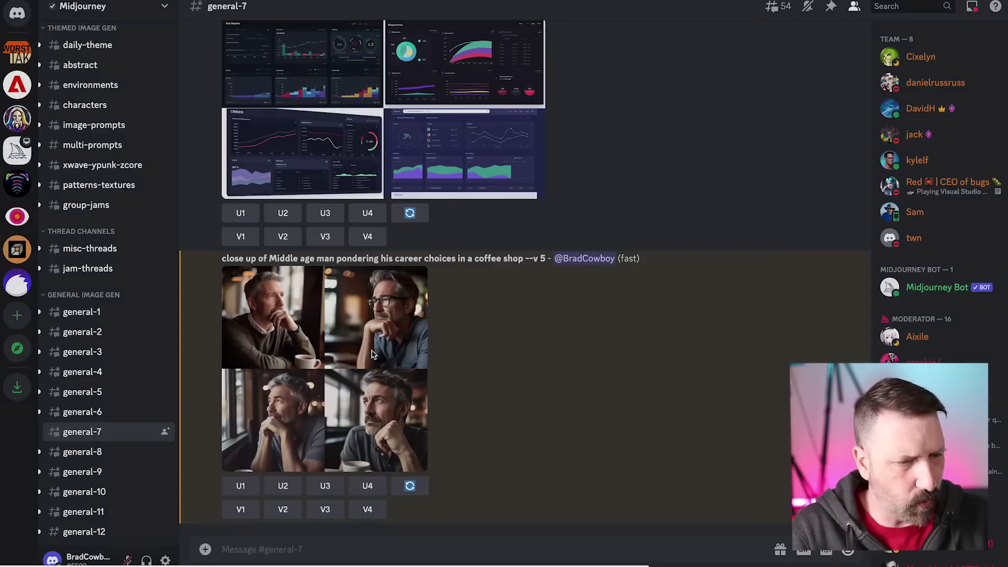
pyautogui.click(358, 462)
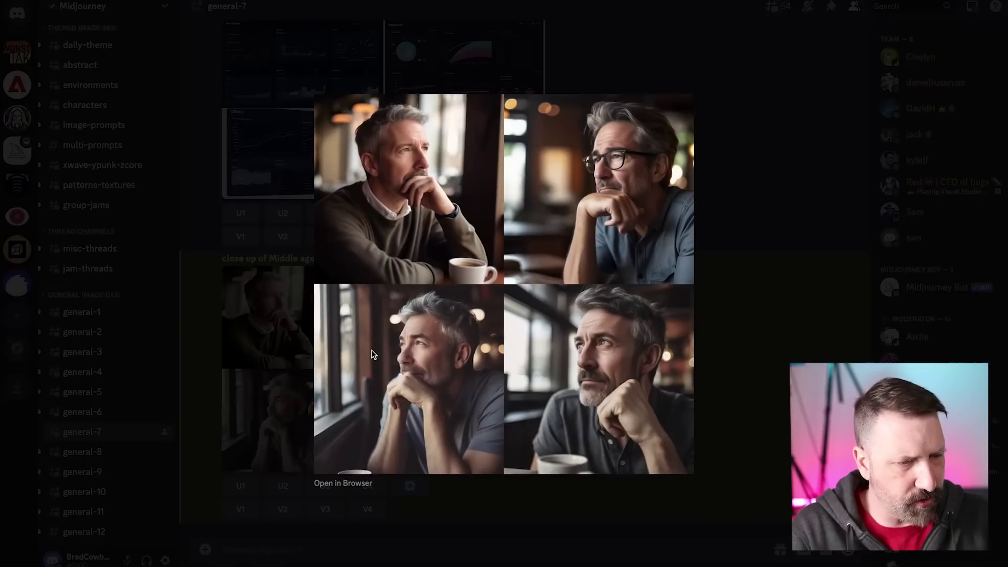
# Step: View the Midjourney portrait grid full-size in the browser, scrolling down and zooming until two portraits fill the screen
pyautogui.click(356, 484)
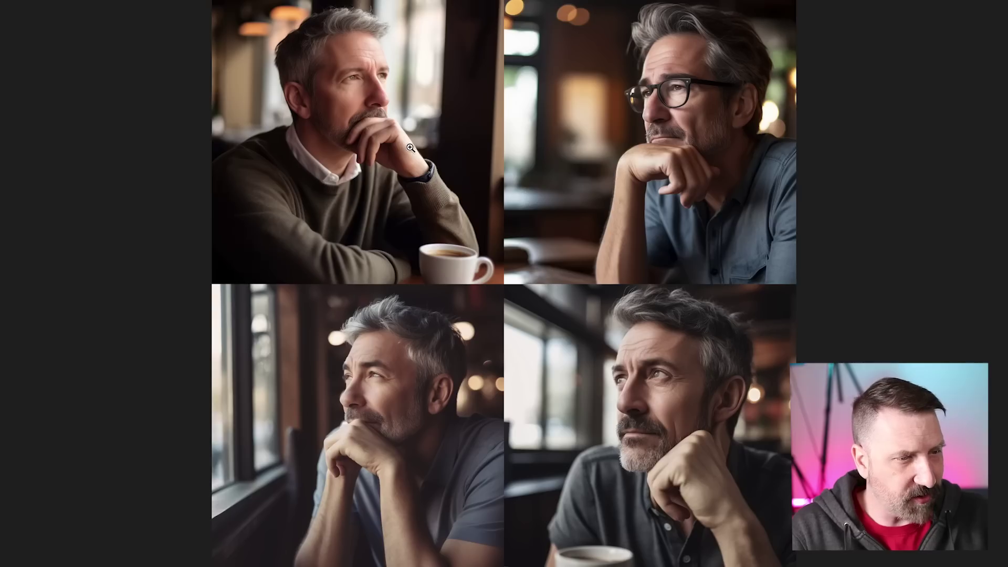
pyautogui.click(371, 137)
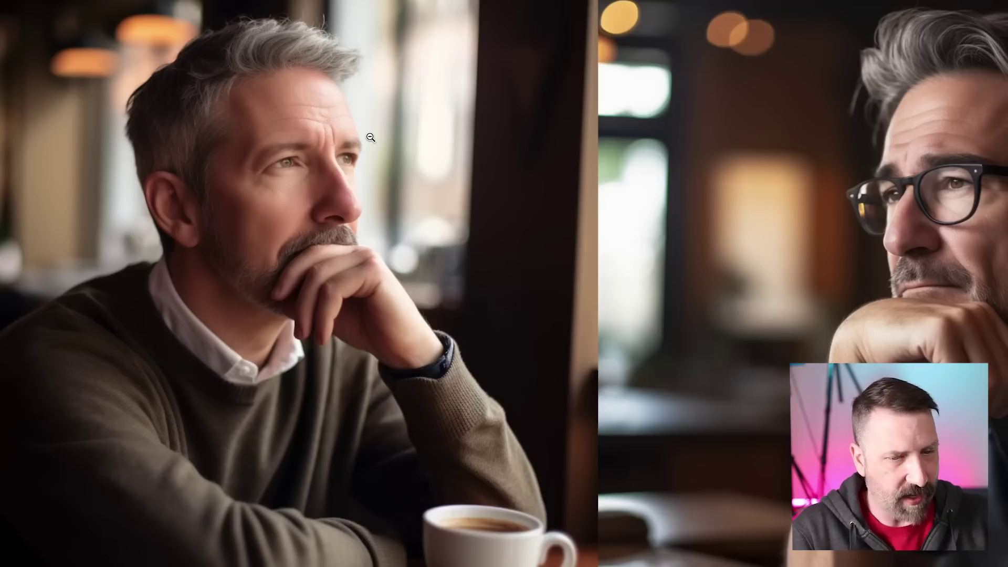
pyautogui.click(370, 137)
pyautogui.scroll(-5, 371, 138)
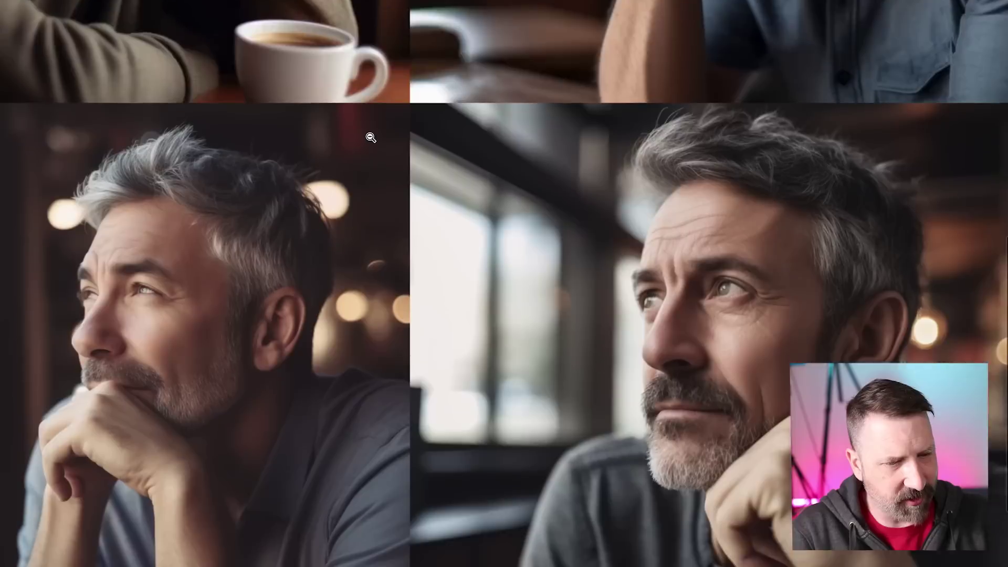
pyautogui.scroll(-3, 371, 138)
pyautogui.hotkey('ctrl', '+')
pyautogui.hotkey('ctrl', '+')
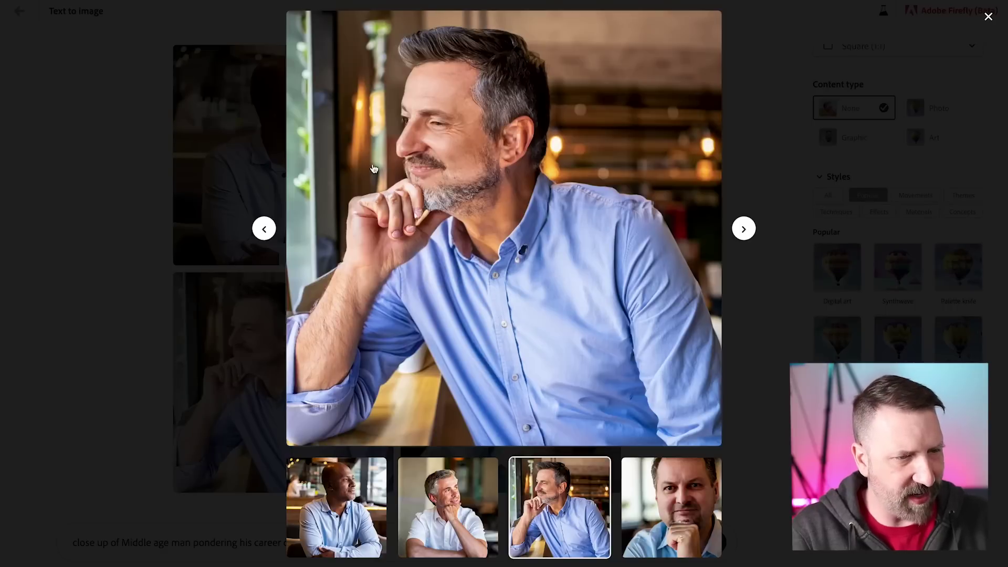
# Step: Go back to the first portrait, close the viewer, and replace the prompt with the pirate treasure-cave description
pyautogui.click(264, 230)
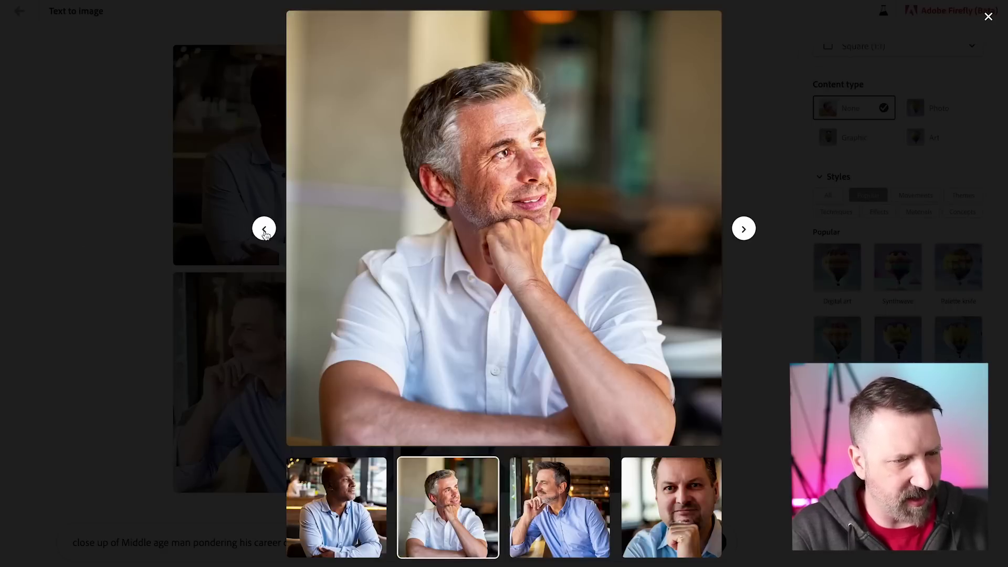
pyautogui.click(264, 229)
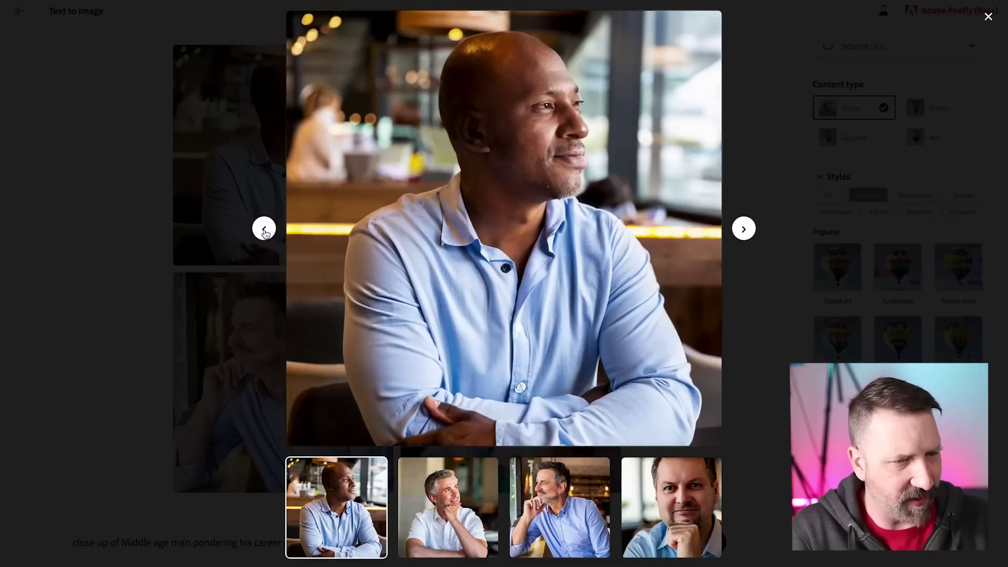
pyautogui.press('Escape')
pyautogui.tripleClick(457, 542)
pyautogui.write('Pirates looking for a treasure deep within a cave lit by torches, digital painting, fantasy art, dynamic, concept art')
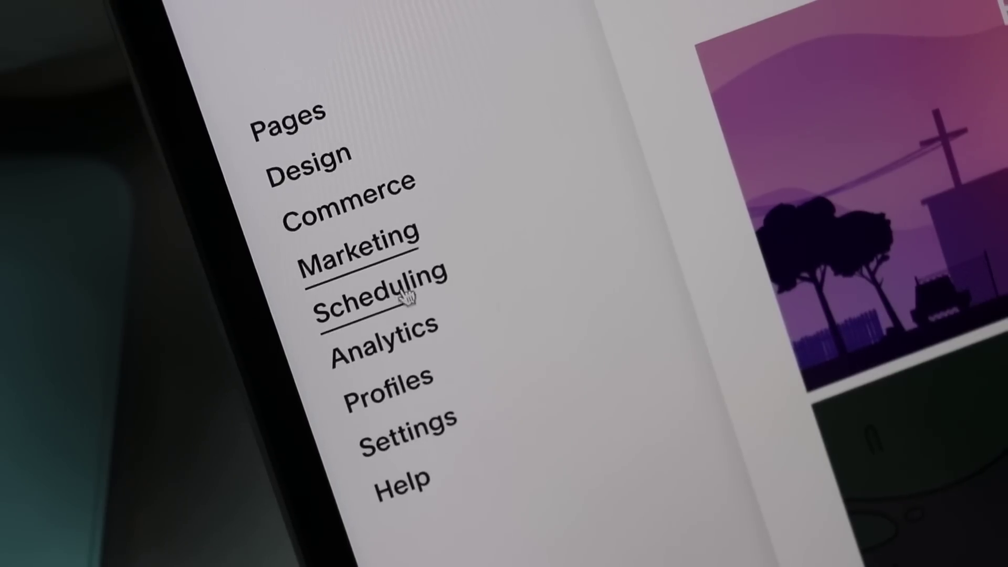
# Step: Begin Marketing > Email Campaigns setup, answering 'I'm already sending emails using another service'
pyautogui.click(420, 344)
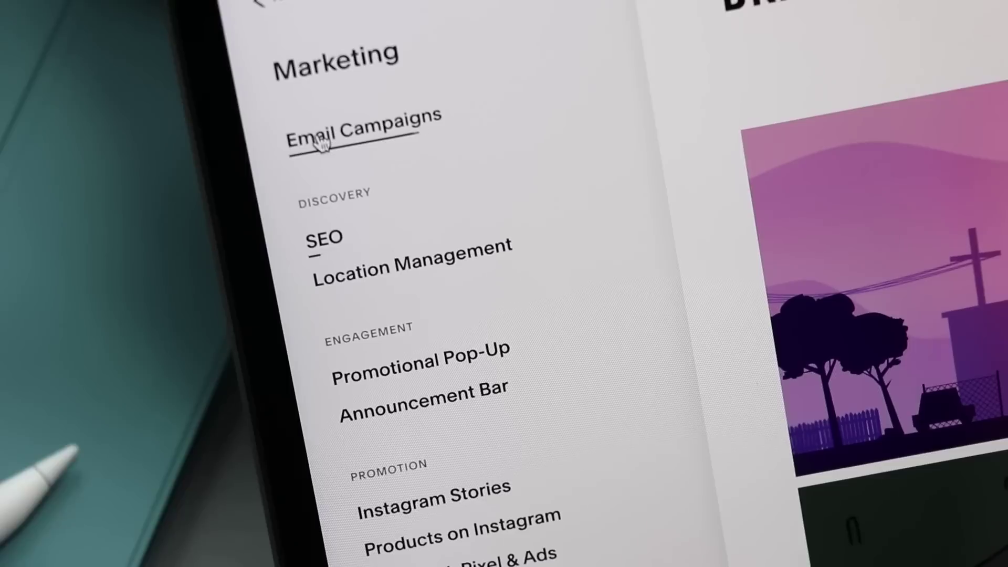
pyautogui.click(312, 261)
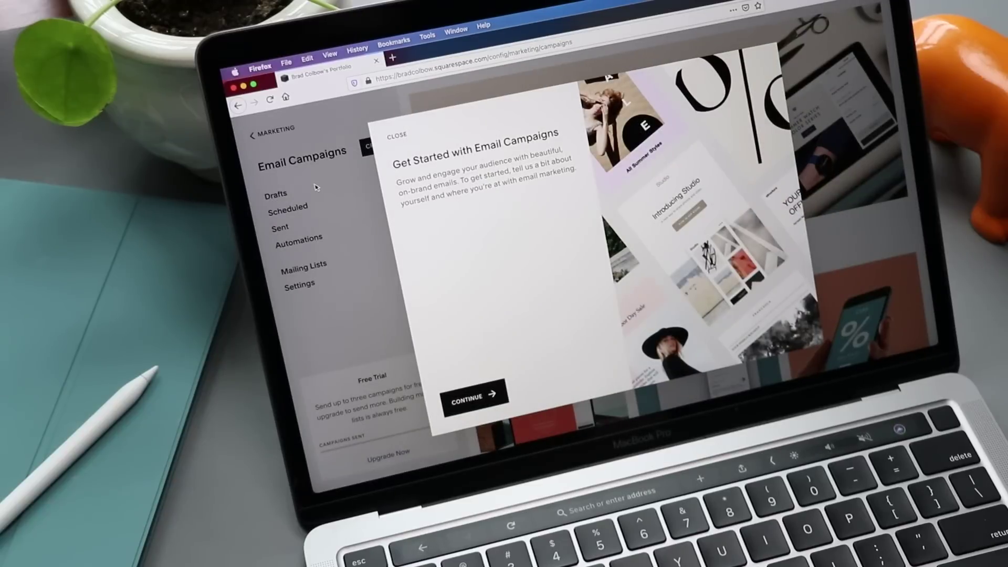
pyautogui.click(469, 398)
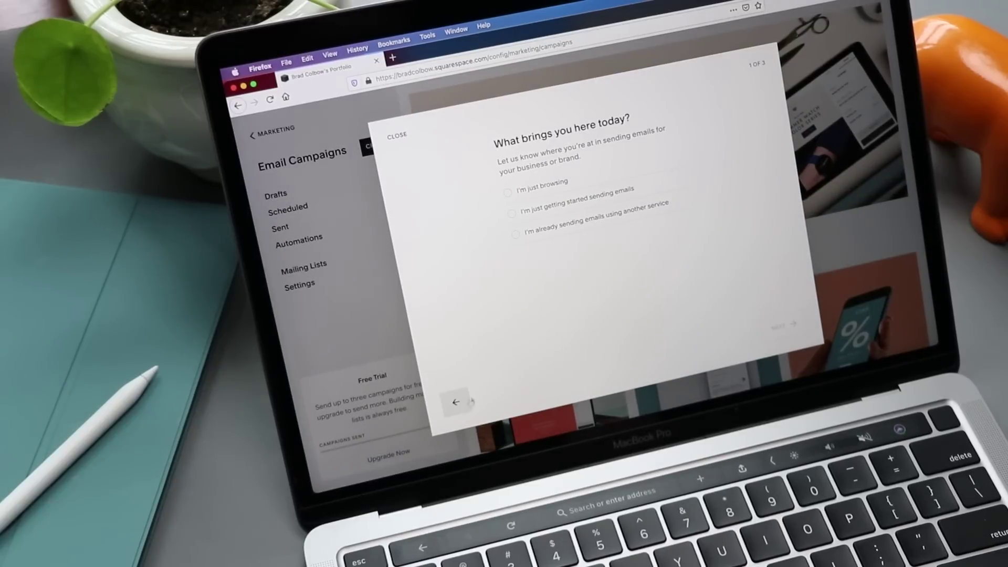
pyautogui.click(559, 227)
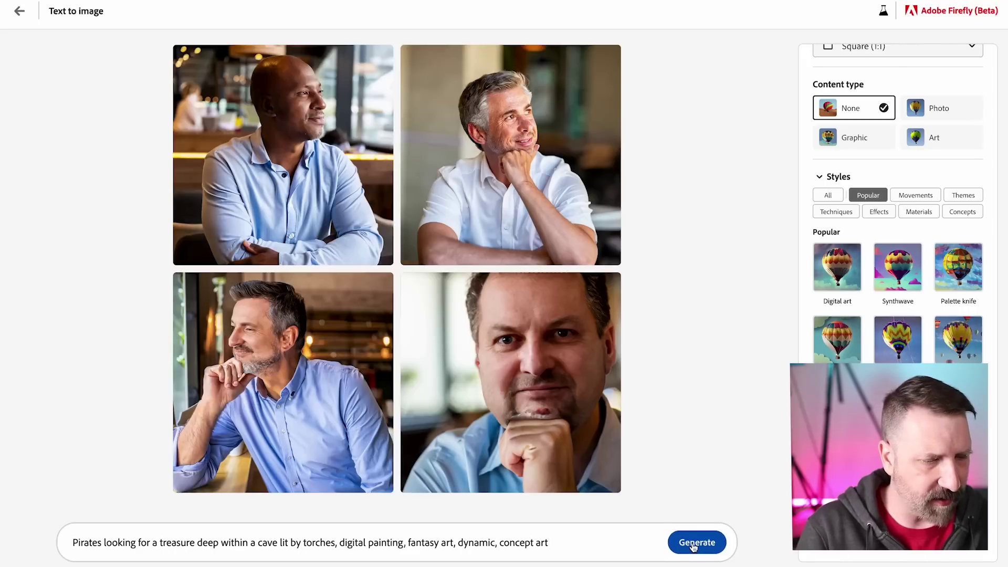
# Step: Generate the pirate cave images, enlarge the top-left result and advance to the next one
pyautogui.click(691, 544)
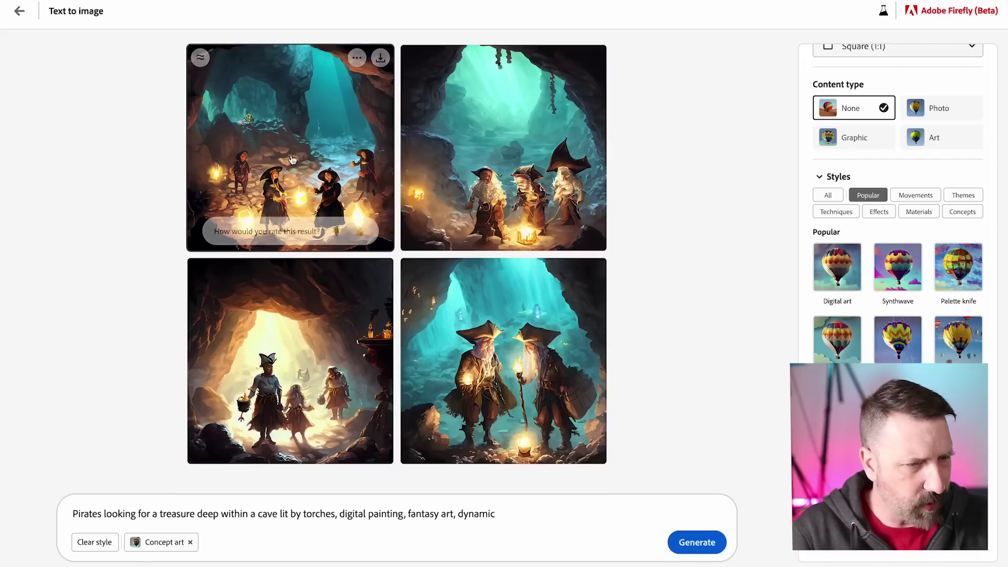
pyautogui.click(292, 160)
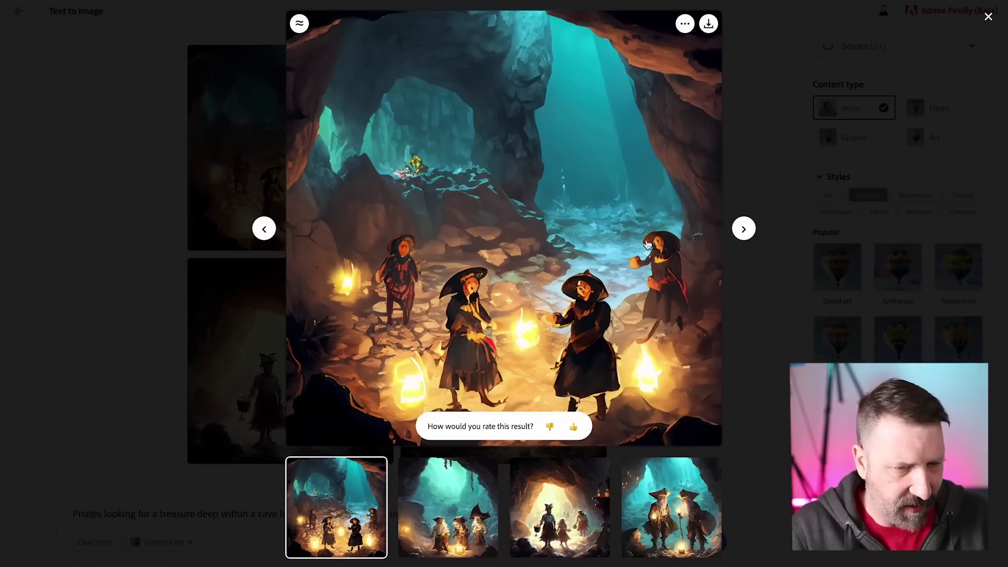
pyautogui.click(743, 230)
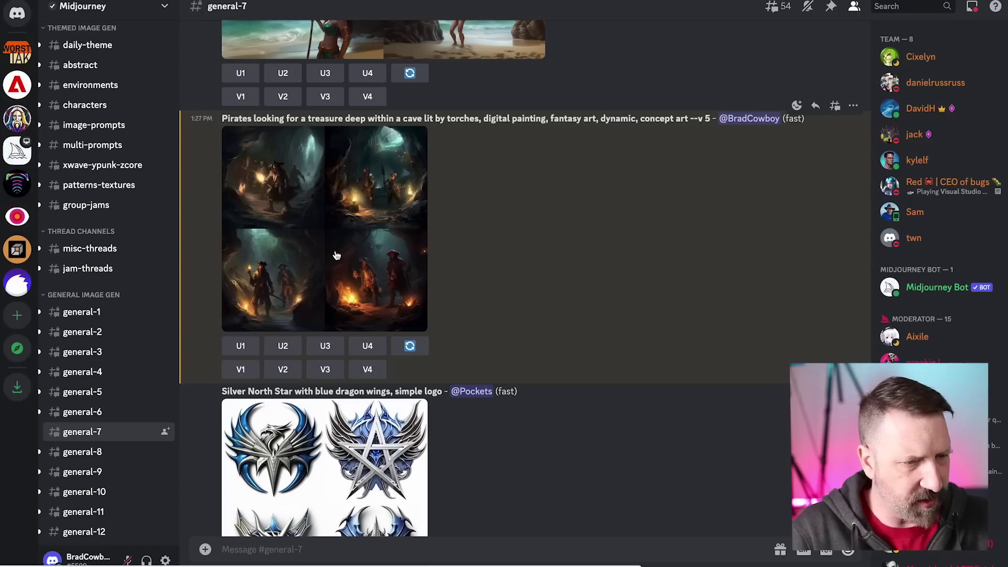
# Step: Open the Midjourney pirate cave grid in the browser and scroll around all four images
pyautogui.click(334, 253)
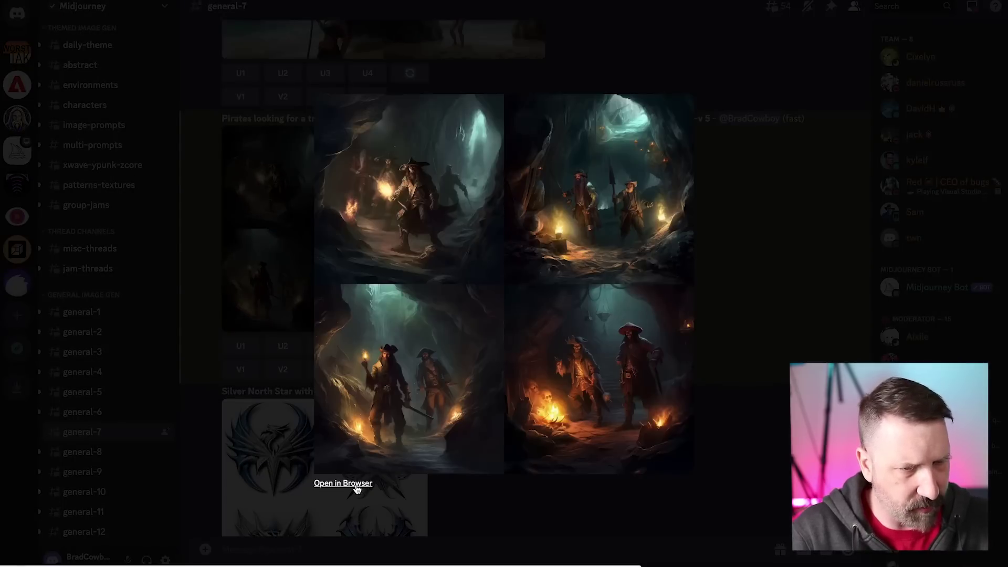
pyautogui.click(354, 483)
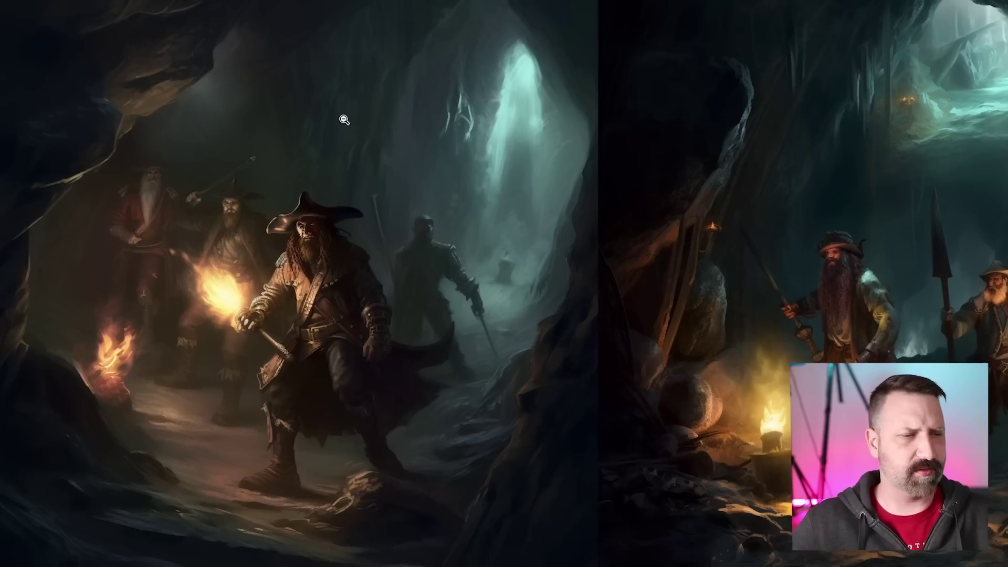
pyautogui.hscroll(5, 344, 120)
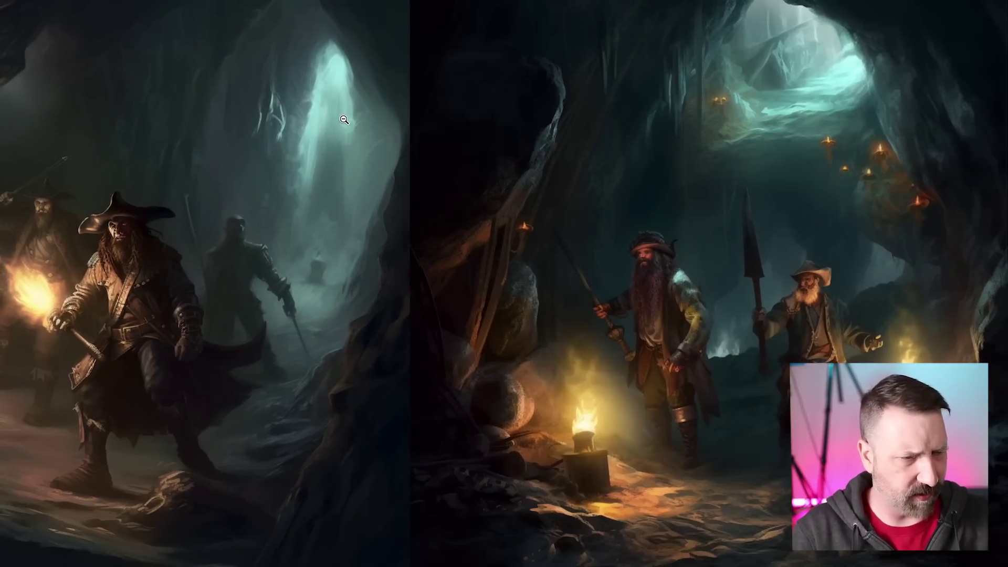
pyautogui.scroll(-10, 345, 120)
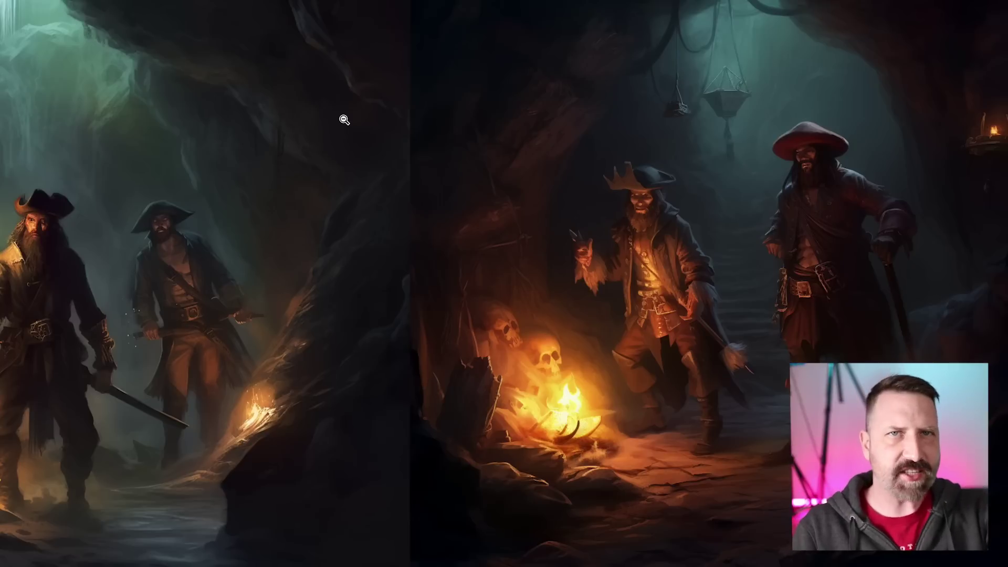
pyautogui.hscroll(-5, 344, 120)
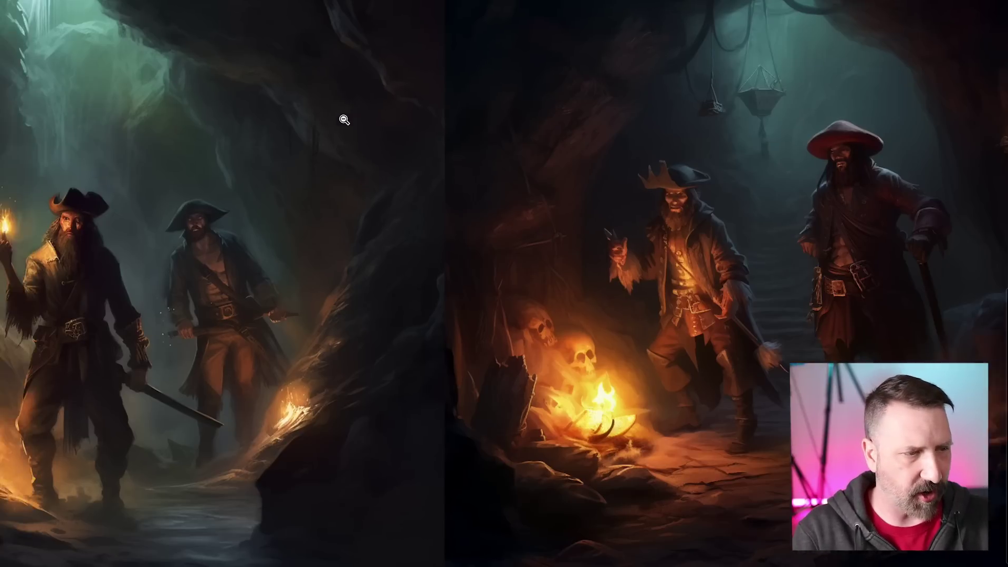
pyautogui.scroll(10, 344, 120)
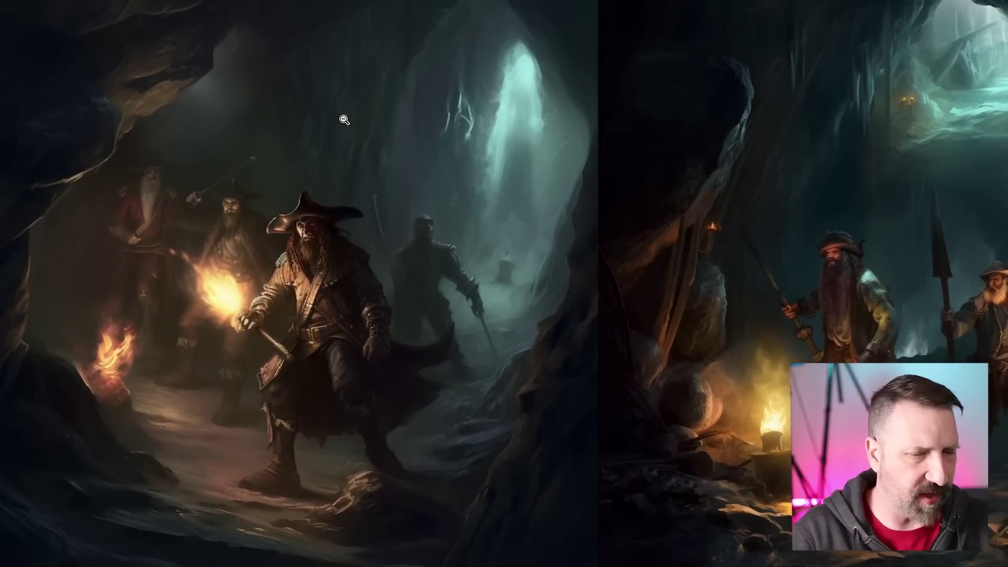
pyautogui.hscroll(5, 344, 121)
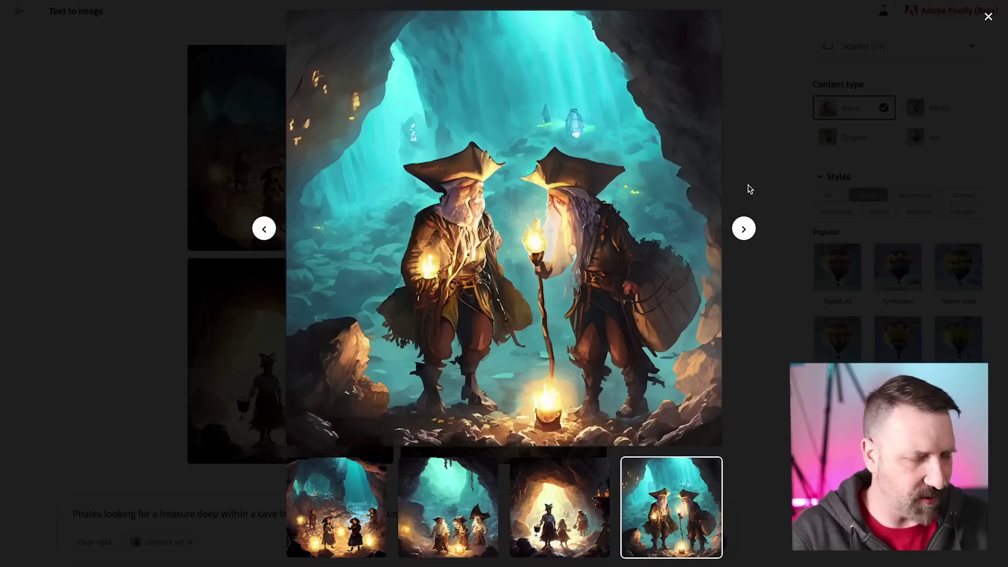
# Step: Close the enlarged pirate image to return to the four-result grid
pyautogui.click(748, 189)
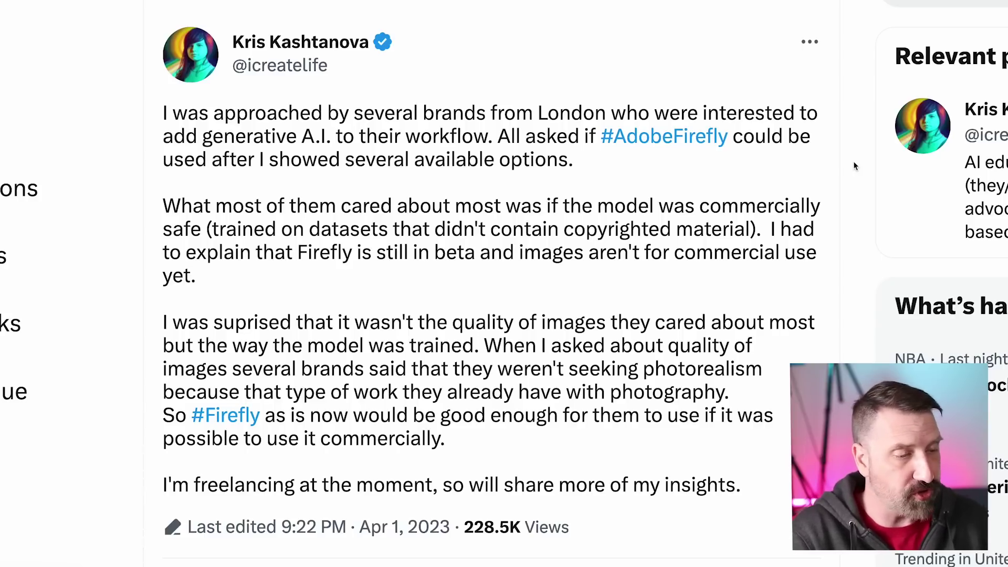
# Step: Scroll the Firefly tweet down to its retweet, like and bookmark counts
pyautogui.scroll(-2, 854, 166)
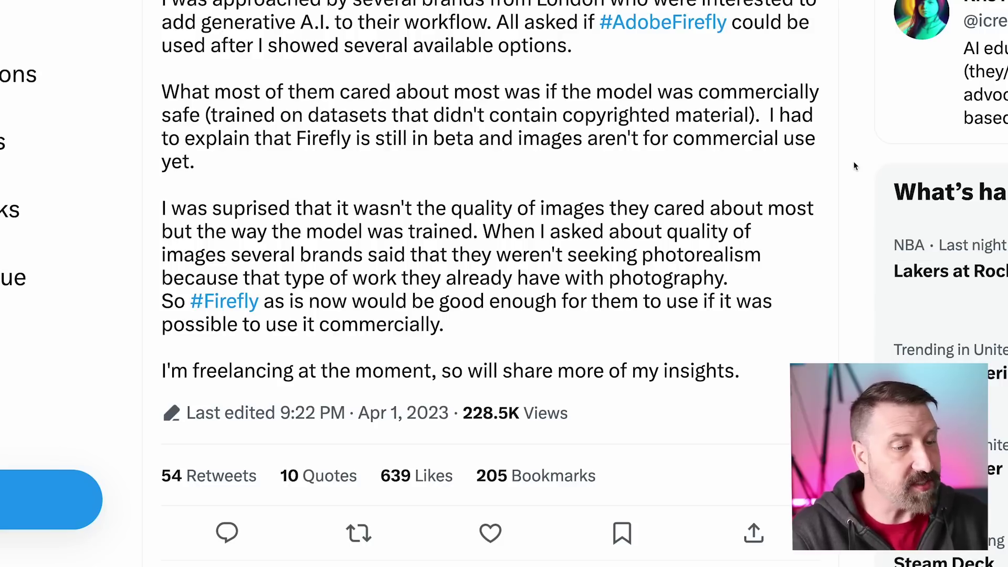